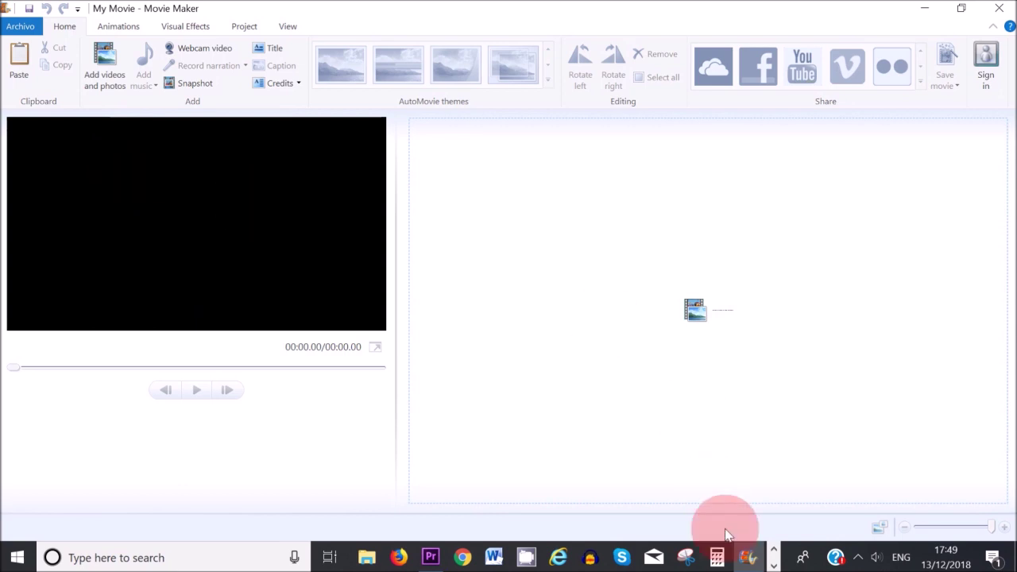
- Import the photos IMG_8738, IMG_8760, IMG_8771, IMG_8774 and the movie maker tutorial thumbnail image from the movie maker folder
mouse_move(752, 561)
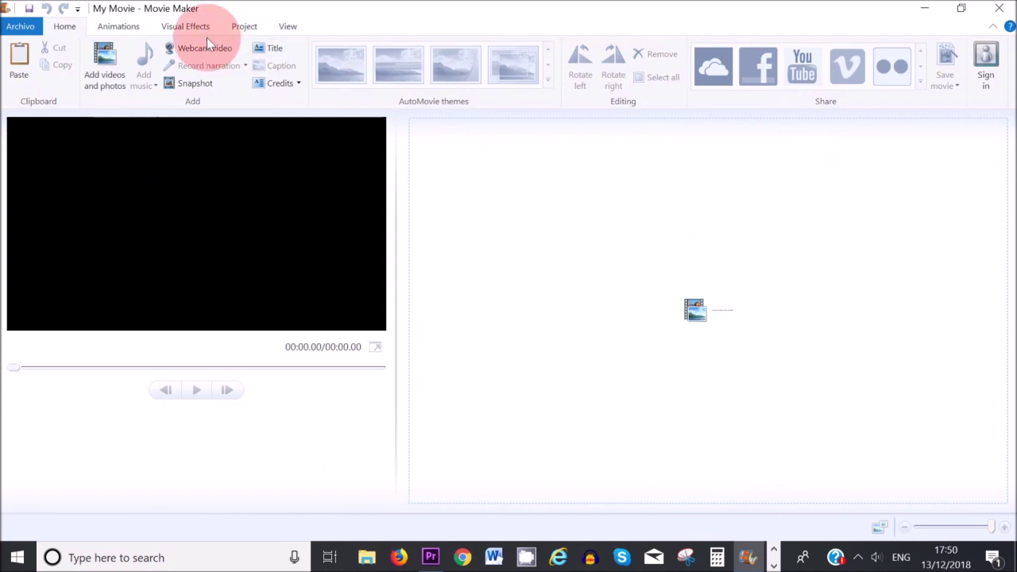
click(118, 92)
click(176, 129)
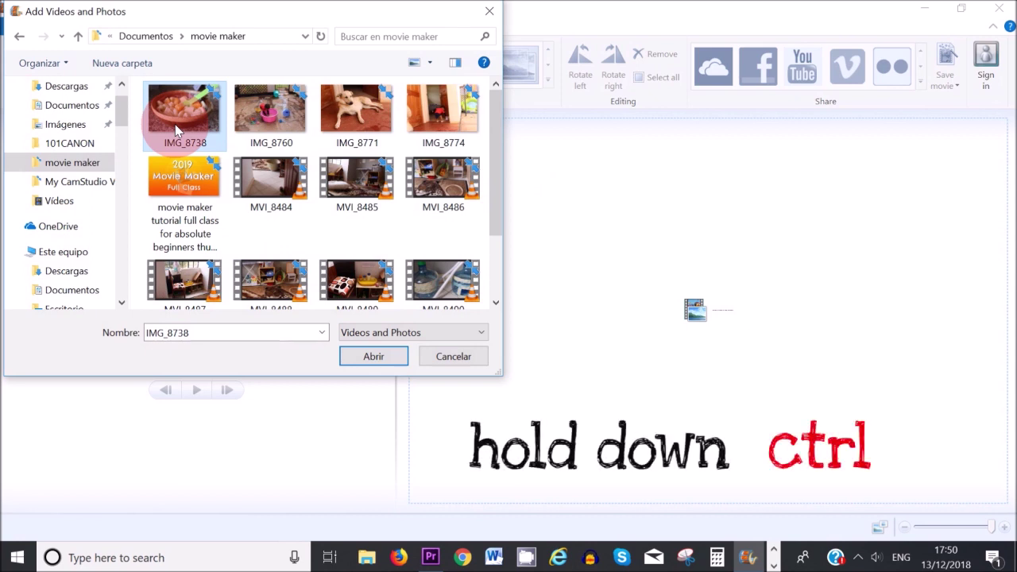
ctrl+click(278, 131)
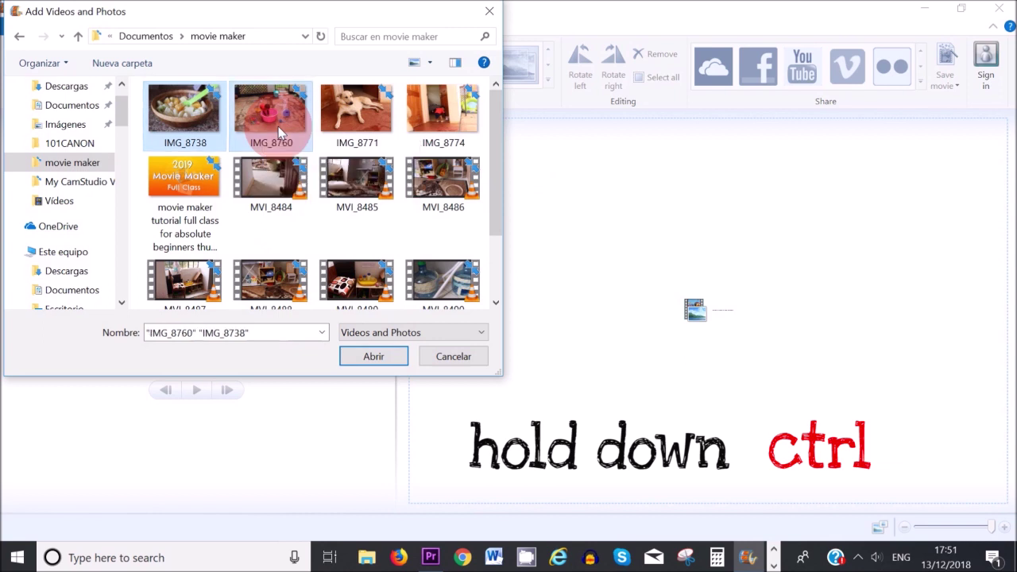
ctrl+click(359, 136)
ctrl+click(462, 113)
ctrl+click(173, 205)
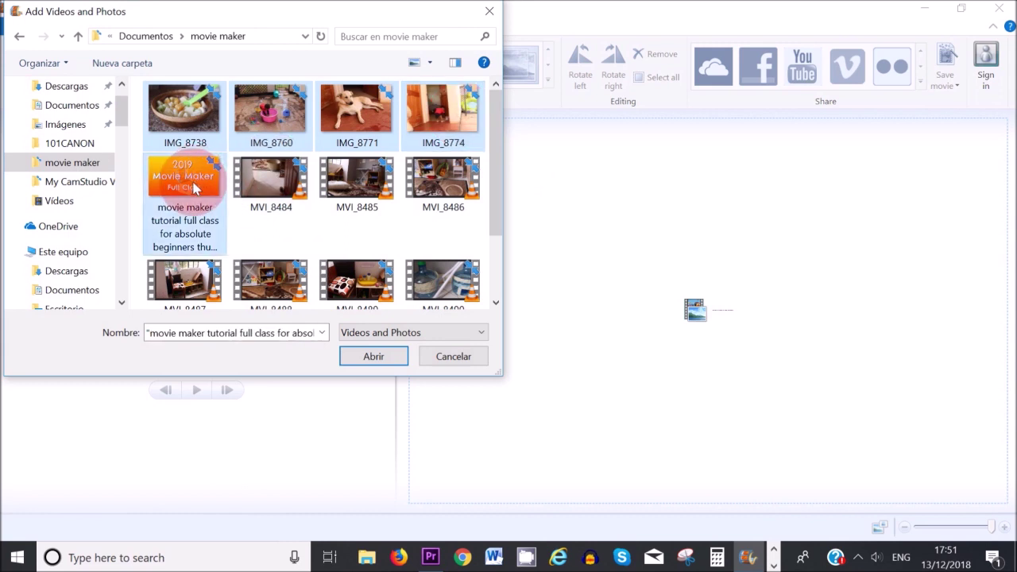
click(392, 362)
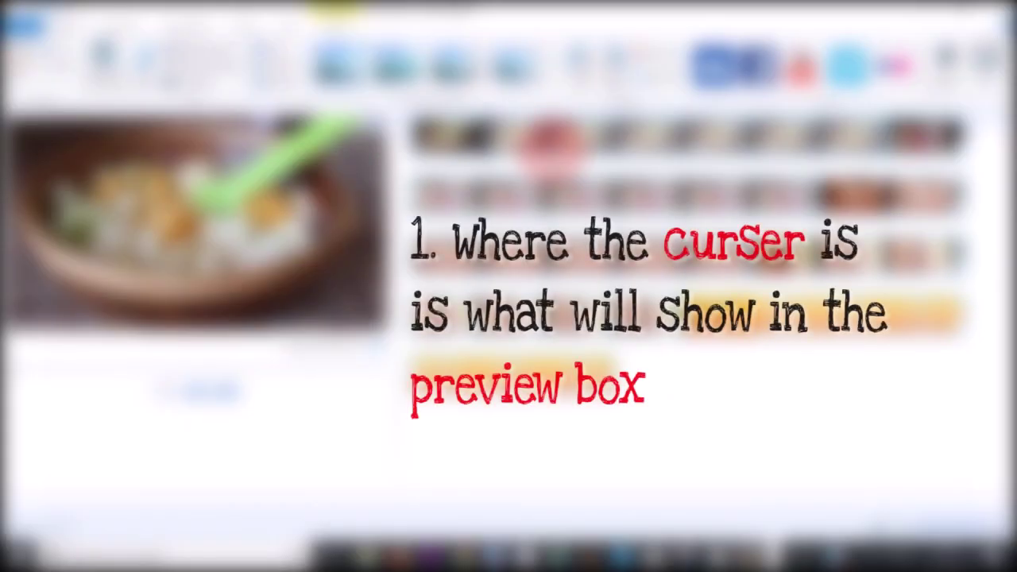
- Preview different points of the fruit bowl and pink tub photos by repositioning the playhead in the storyboard
click(612, 191)
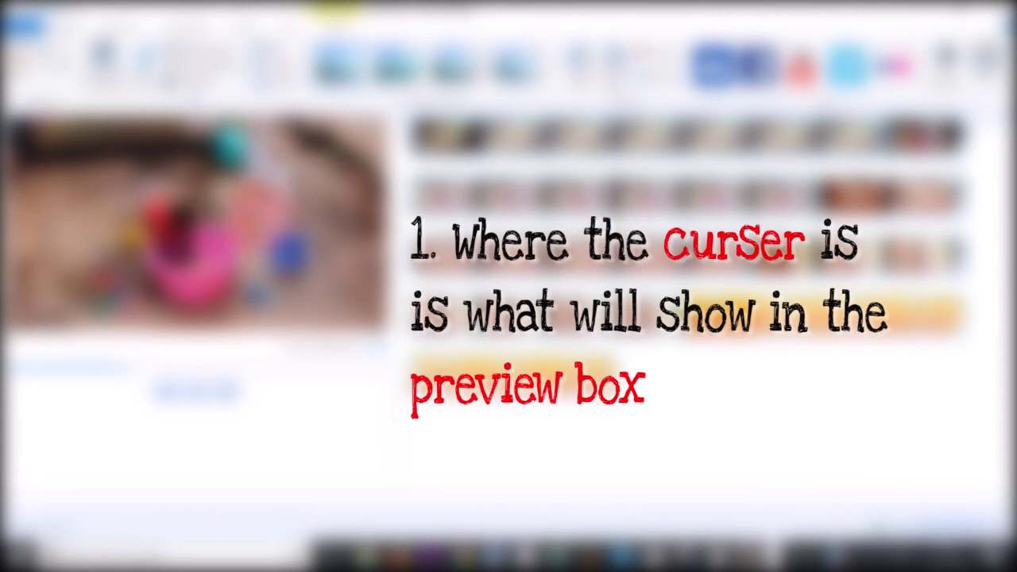
click(603, 227)
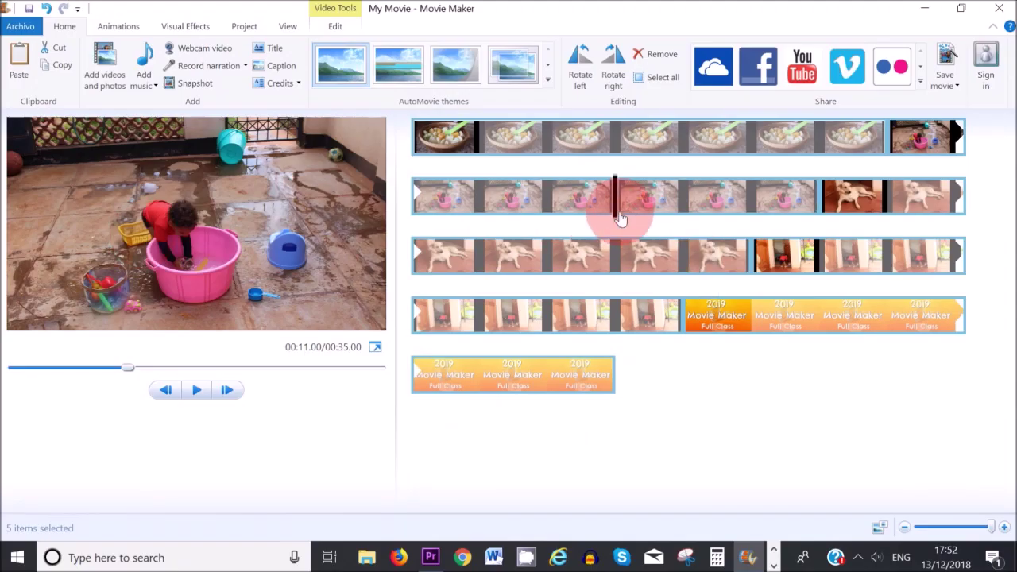
click(616, 141)
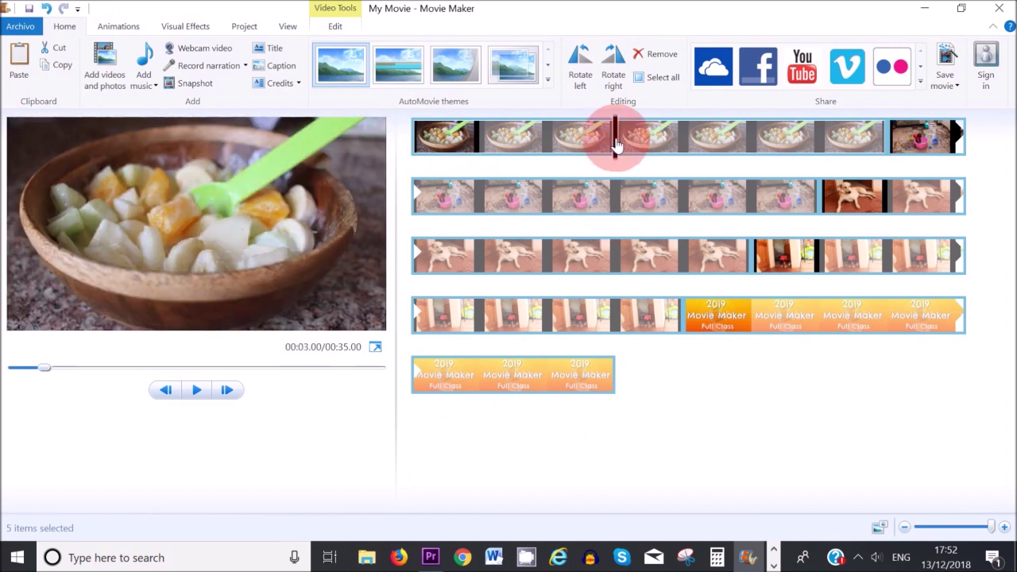
click(612, 198)
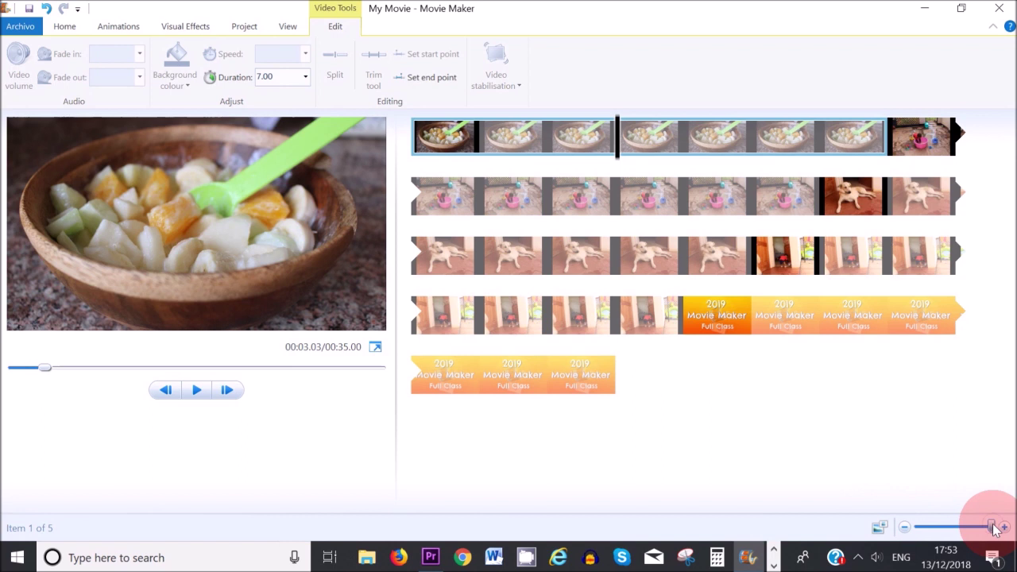
- Try zooming the timeline fully out and back in, and try the Large icons thumbnail size
drag(991, 526, 903, 532)
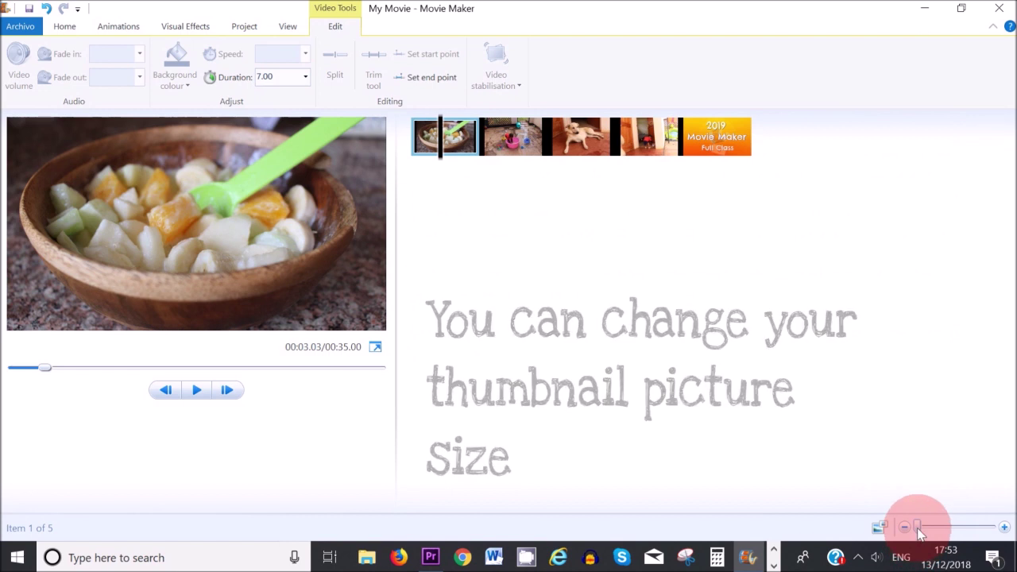
drag(921, 532, 999, 534)
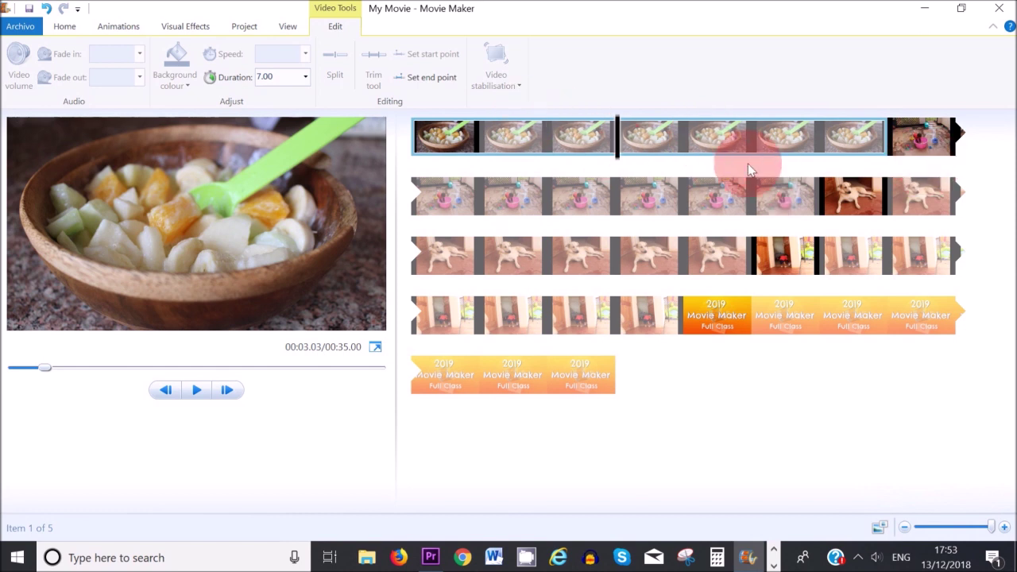
click(286, 29)
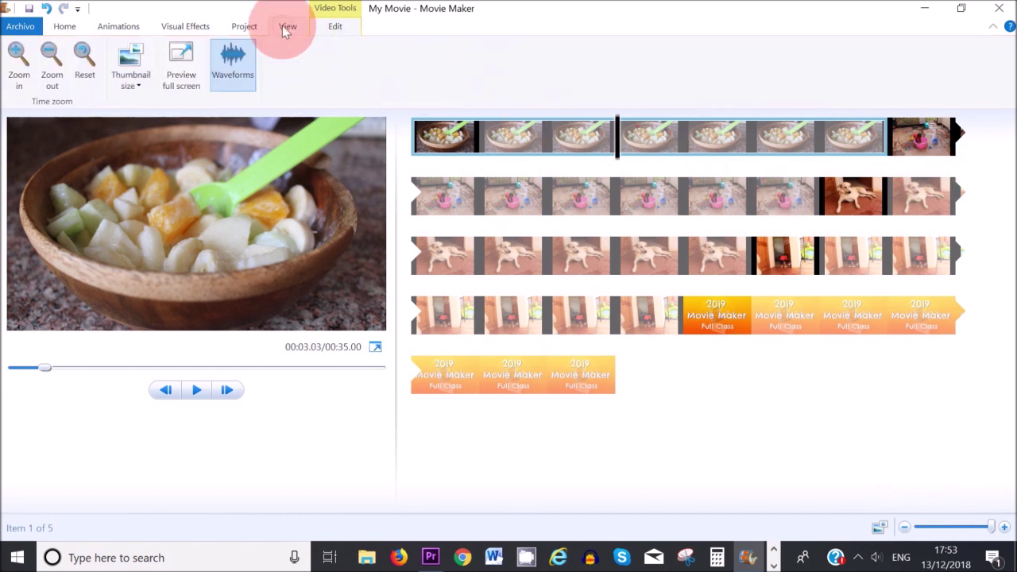
click(130, 79)
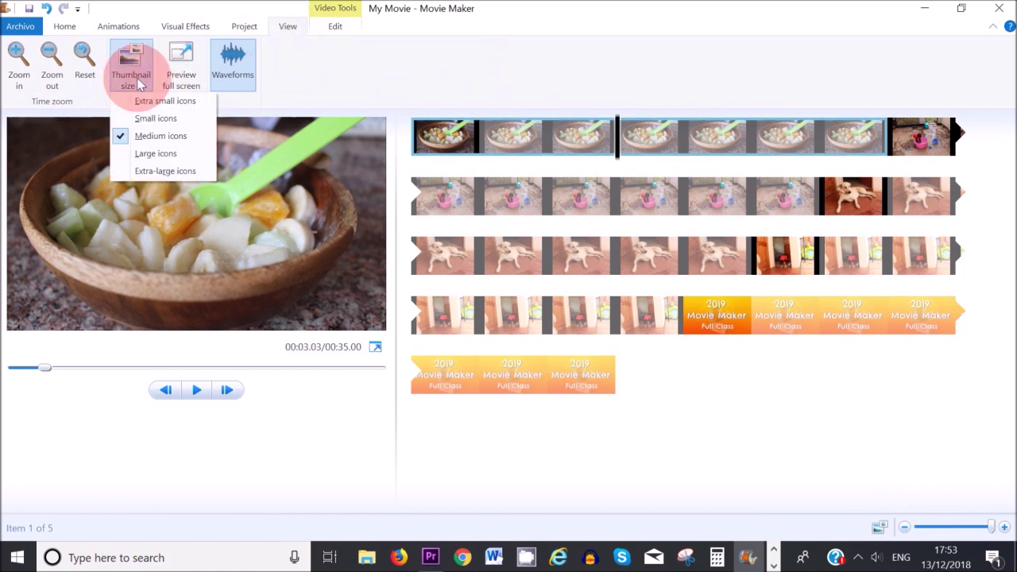
click(153, 158)
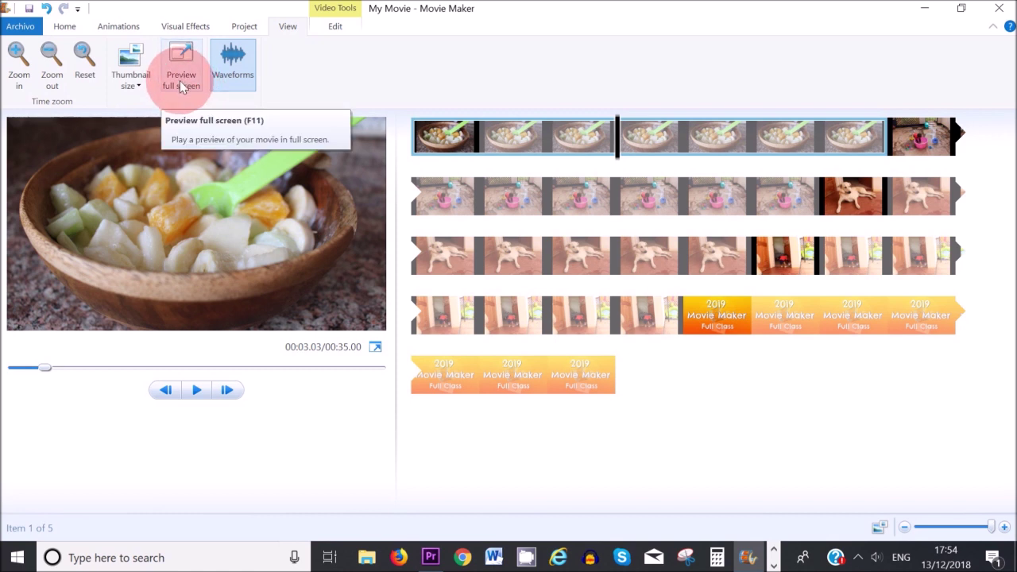
- Preview the movie in full screen, skip forward to the photo of the child at the doorway, and exit the preview
click(374, 351)
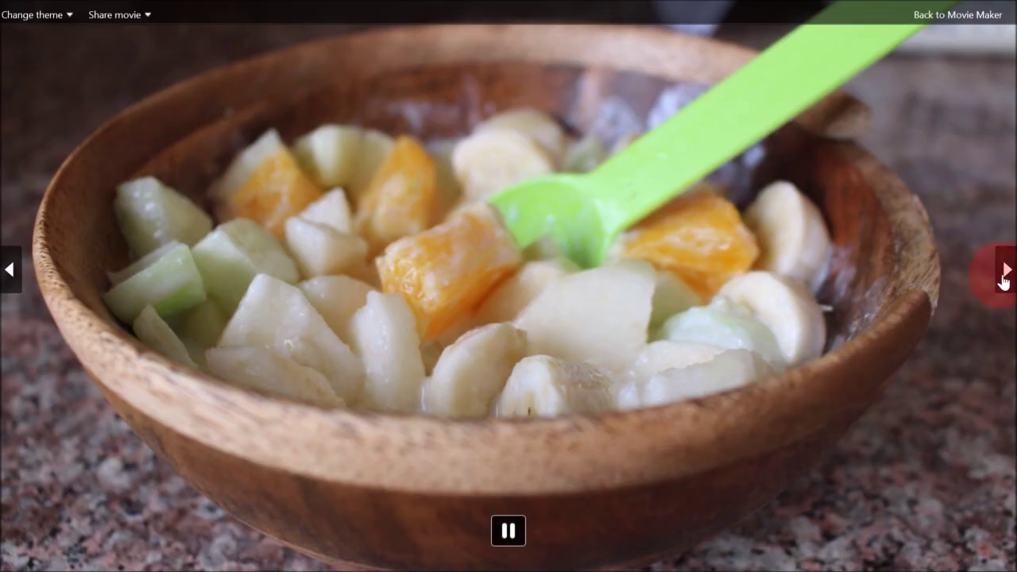
click(1005, 276)
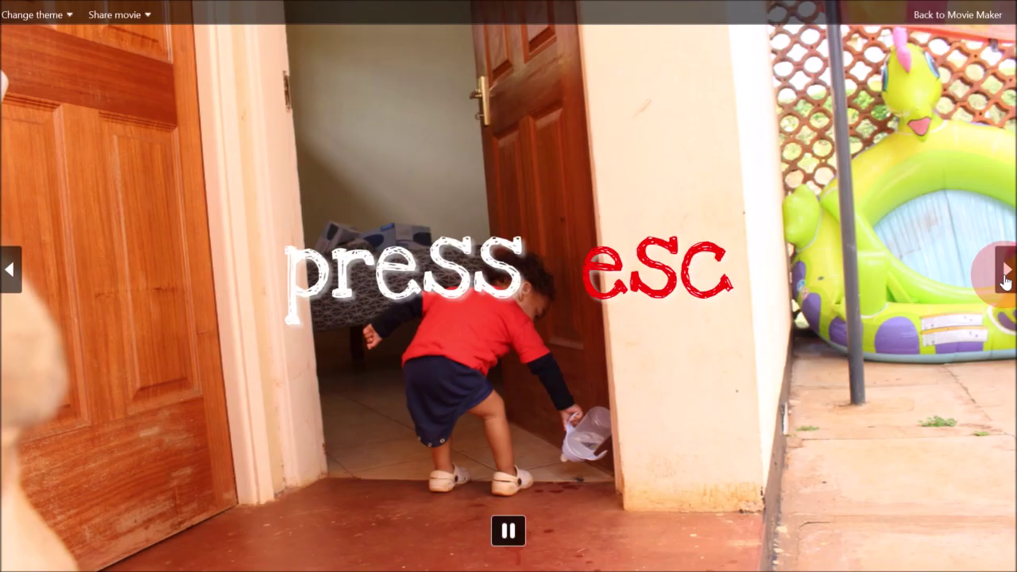
key(Escape)
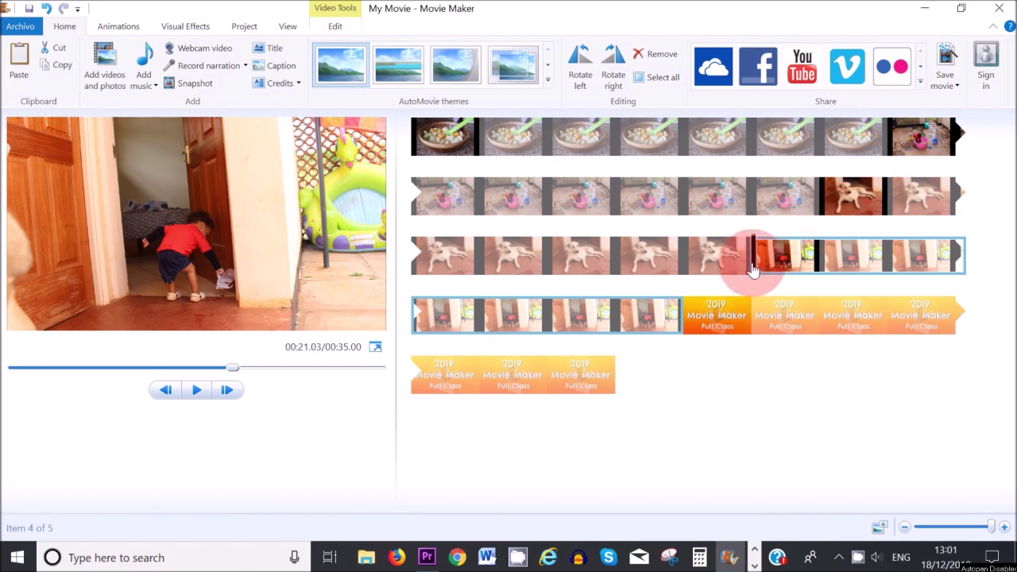
- Insert the photo IMG_8780 from the movie maker folder after the doorway photo, and try moving it earlier in the storyboard
click(779, 267)
drag(780, 269, 794, 270)
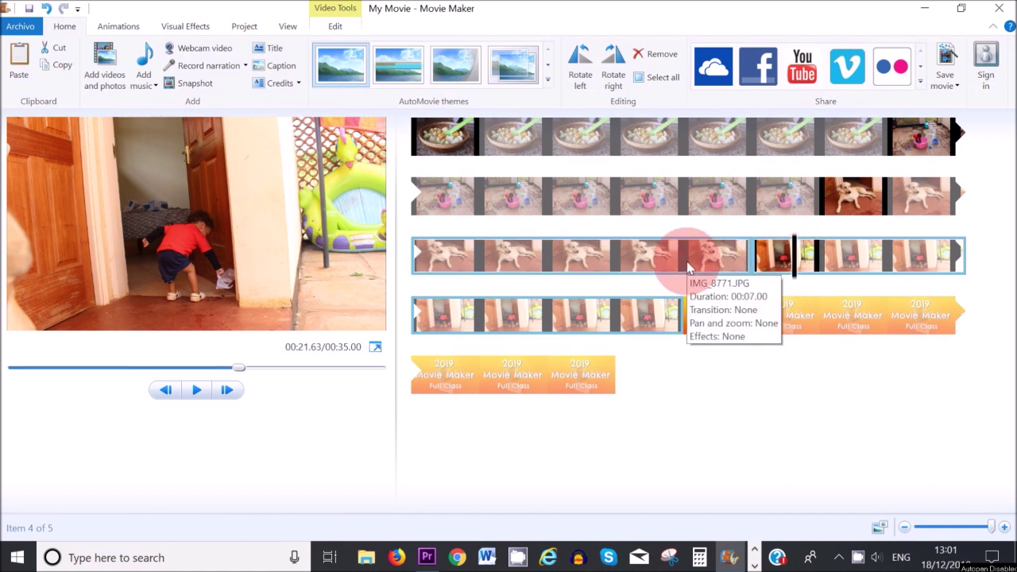
click(778, 253)
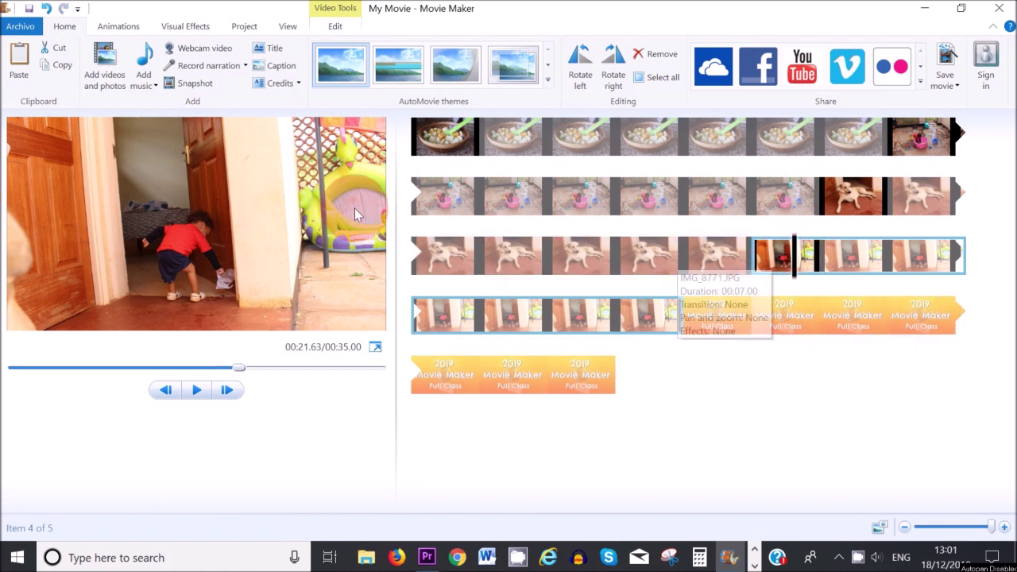
click(110, 70)
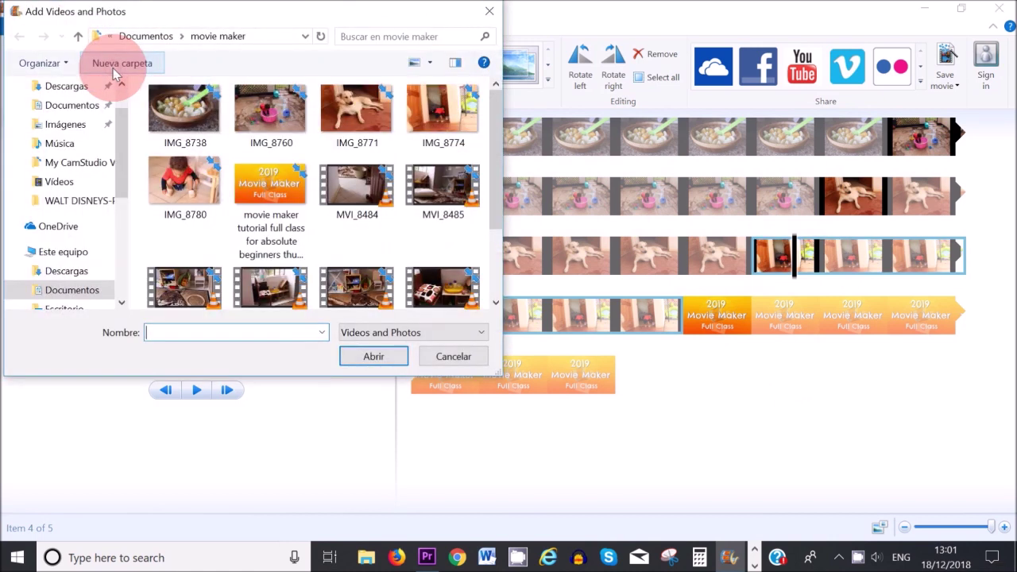
click(195, 188)
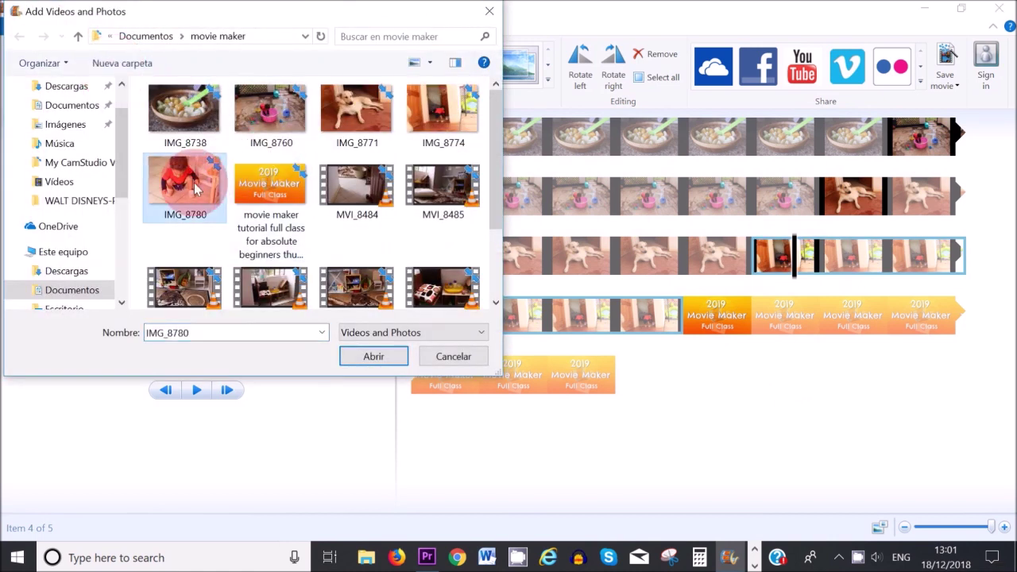
click(370, 357)
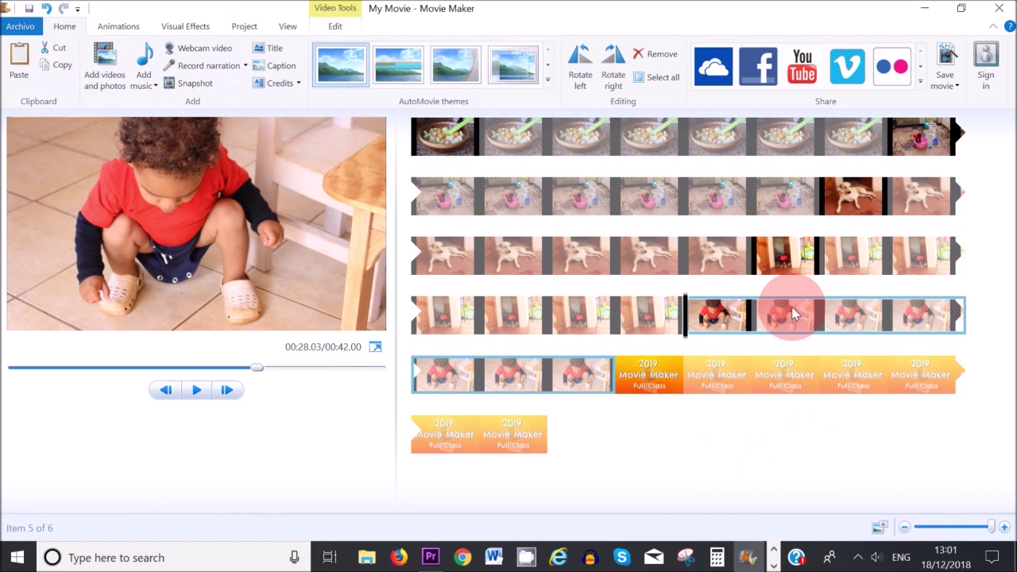
drag(792, 308, 545, 341)
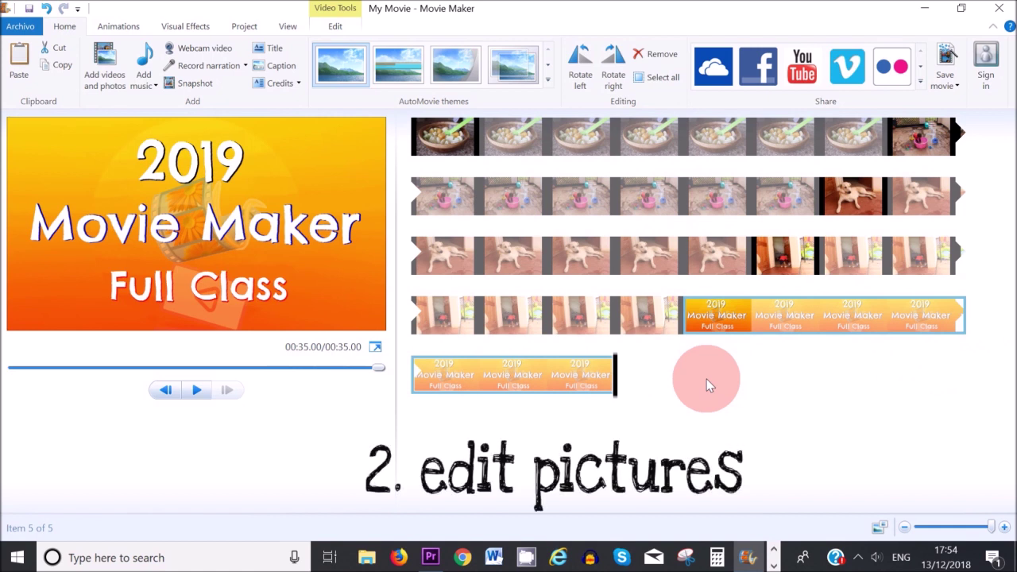
- Set the duration of the first photo, the fruit bowl, to 2.00 seconds
click(645, 141)
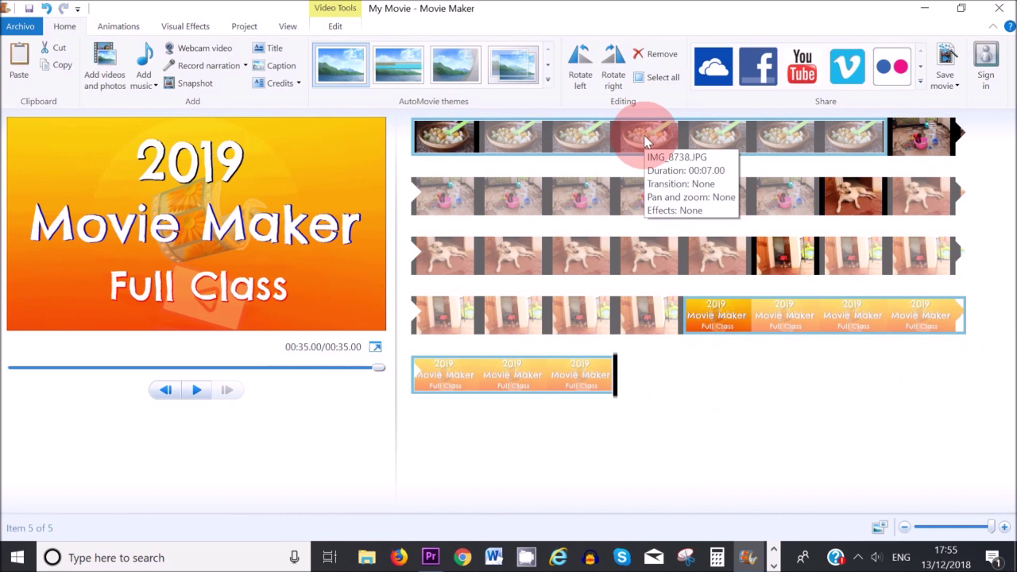
click(617, 141)
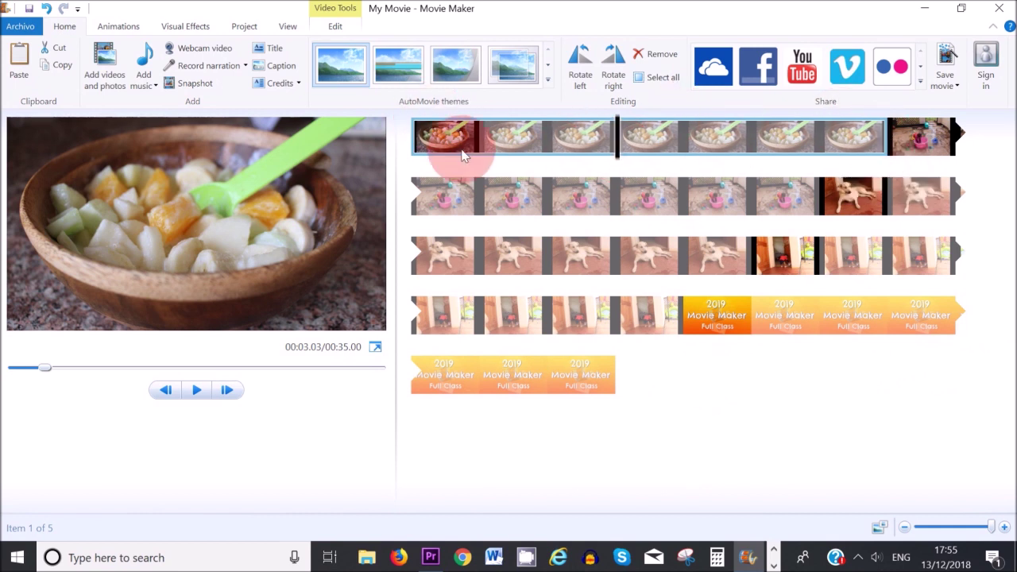
click(335, 26)
click(305, 76)
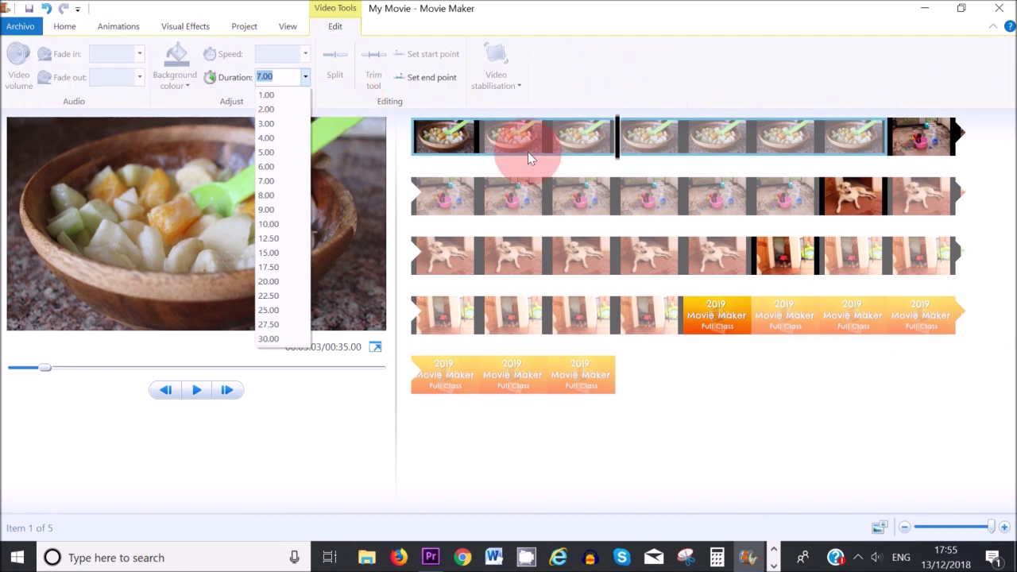
click(320, 95)
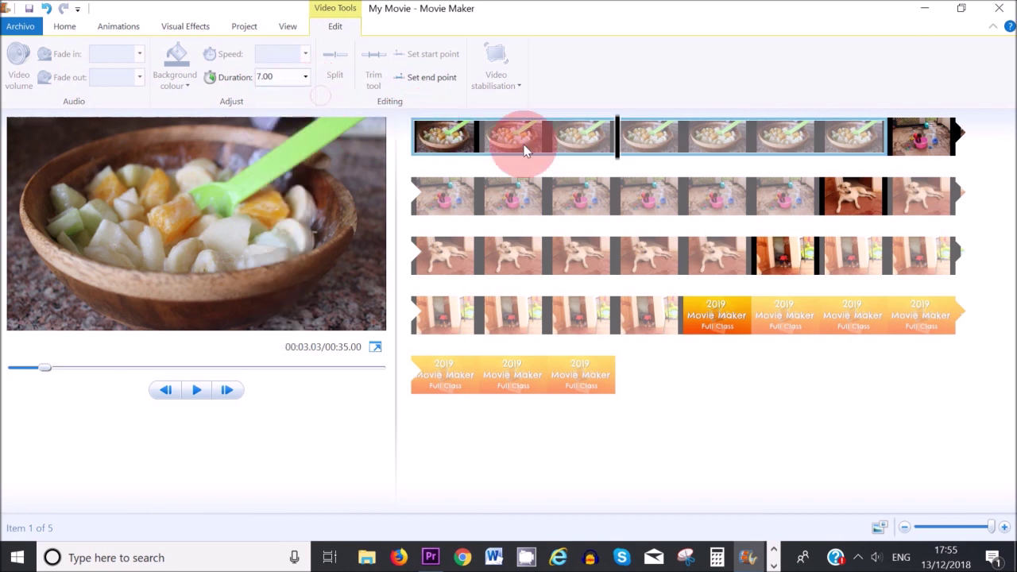
click(305, 75)
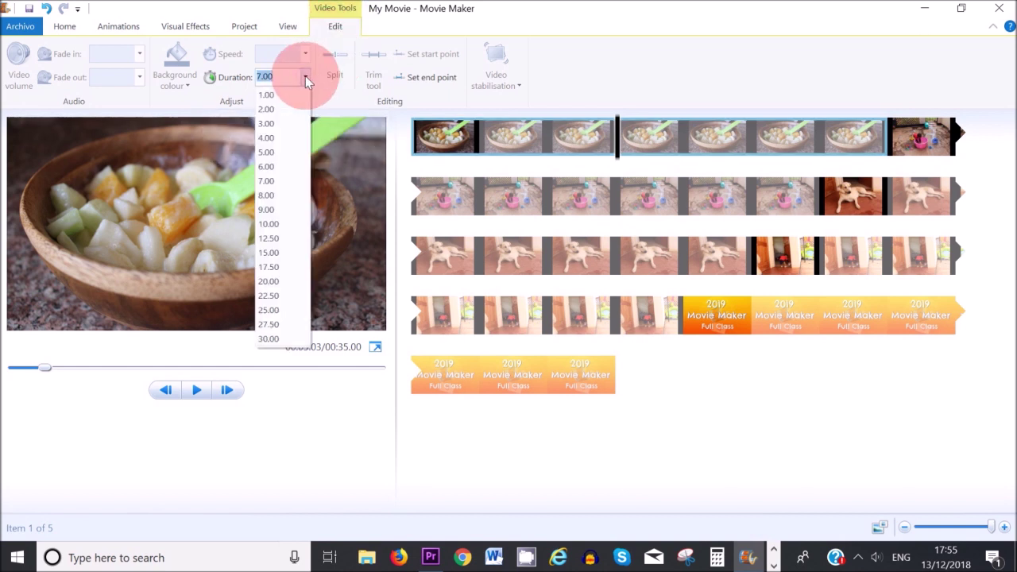
click(283, 111)
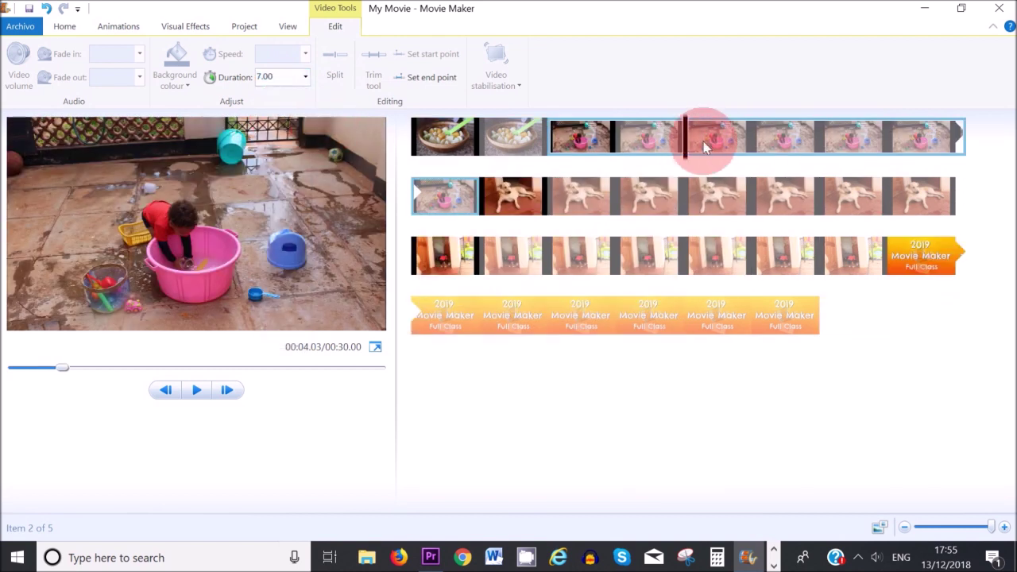
- Set the duration of the second photo, the pink tub, to 30.00 seconds and replace that with a custom 40 seconds
click(306, 77)
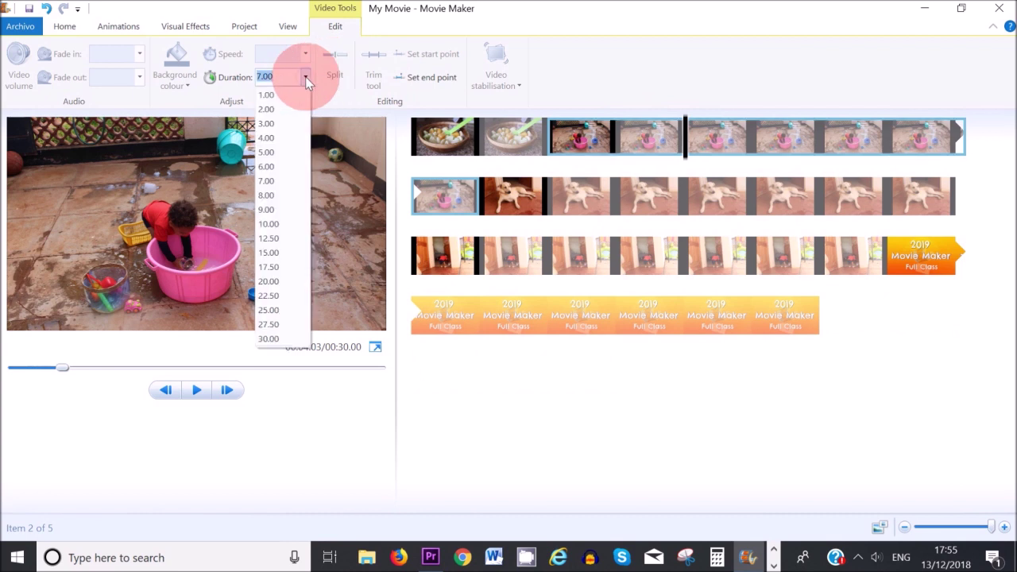
click(275, 341)
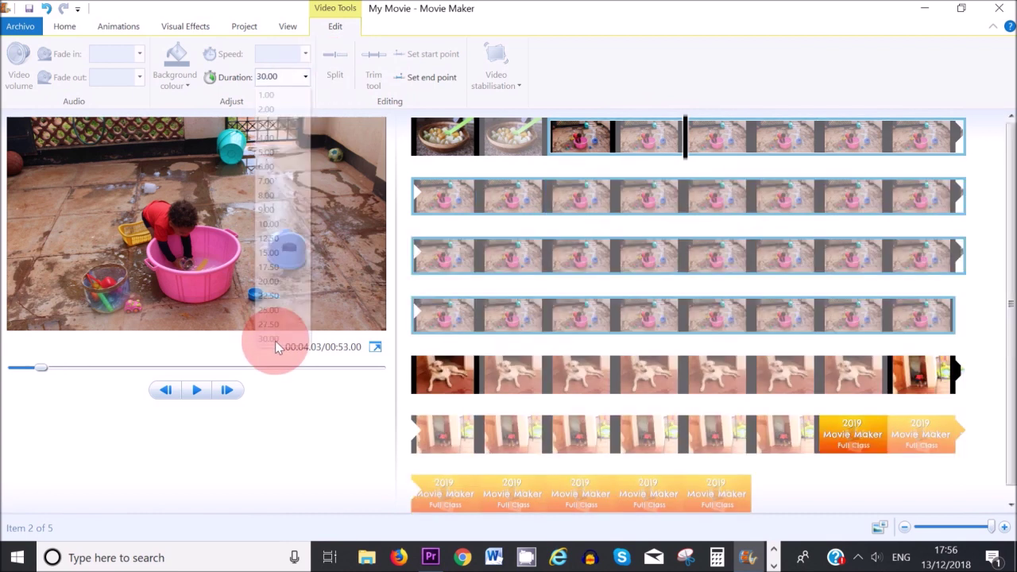
click(281, 75)
text(40)
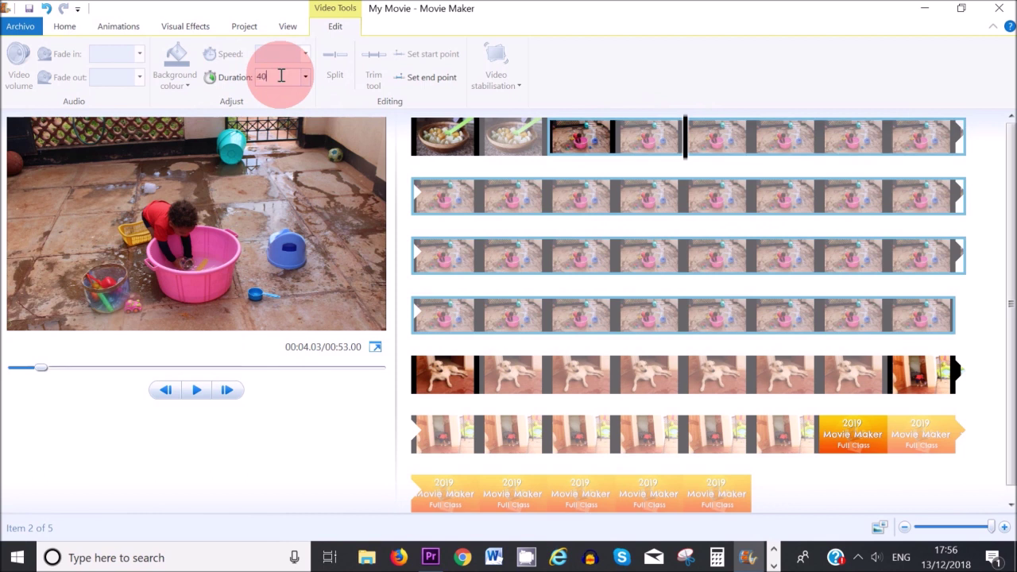
double_click(268, 77)
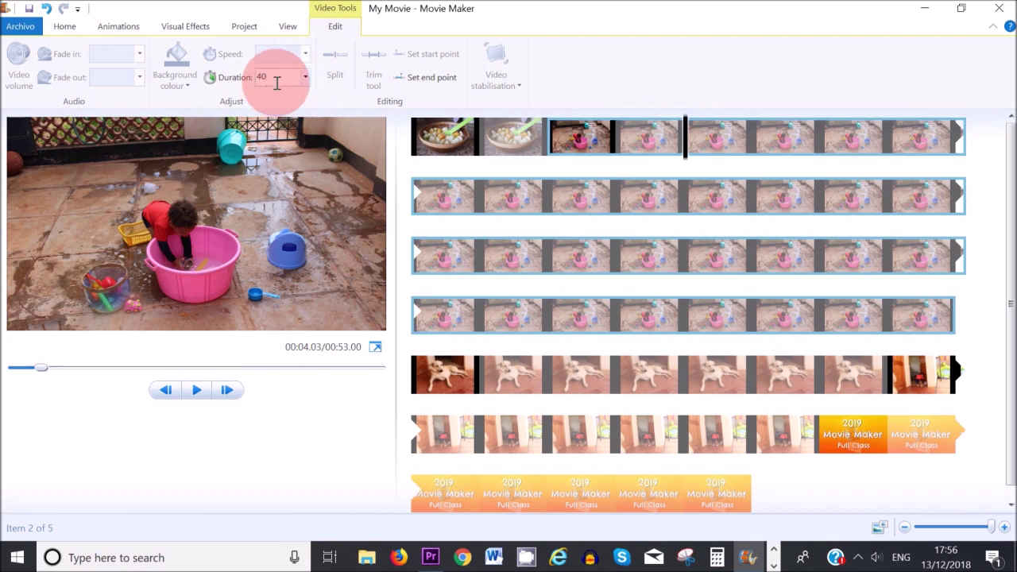
key(Return)
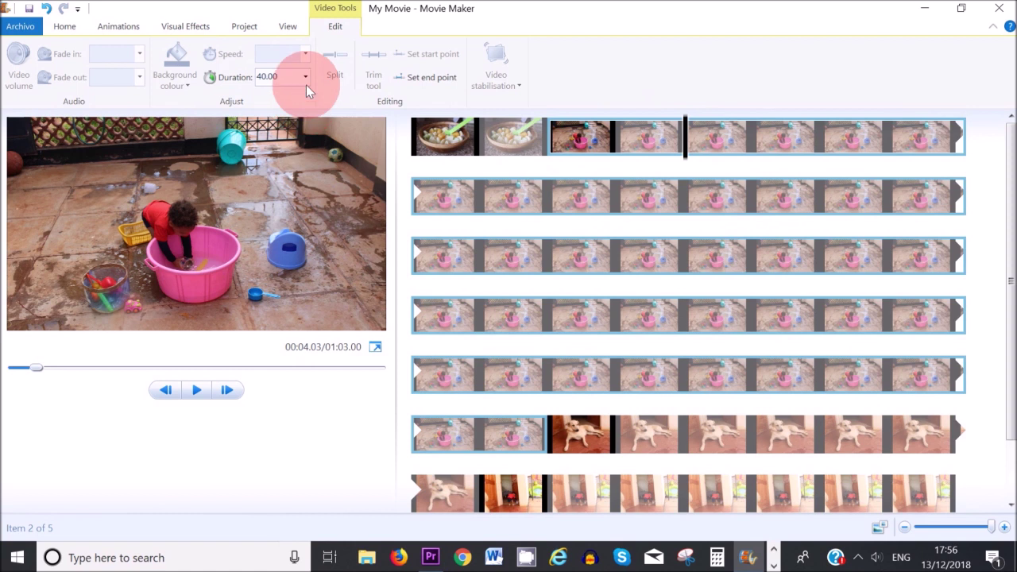
- Set the duration of the pink tub photo to 3.00 seconds and of the dog photo to 2.00 seconds
click(306, 78)
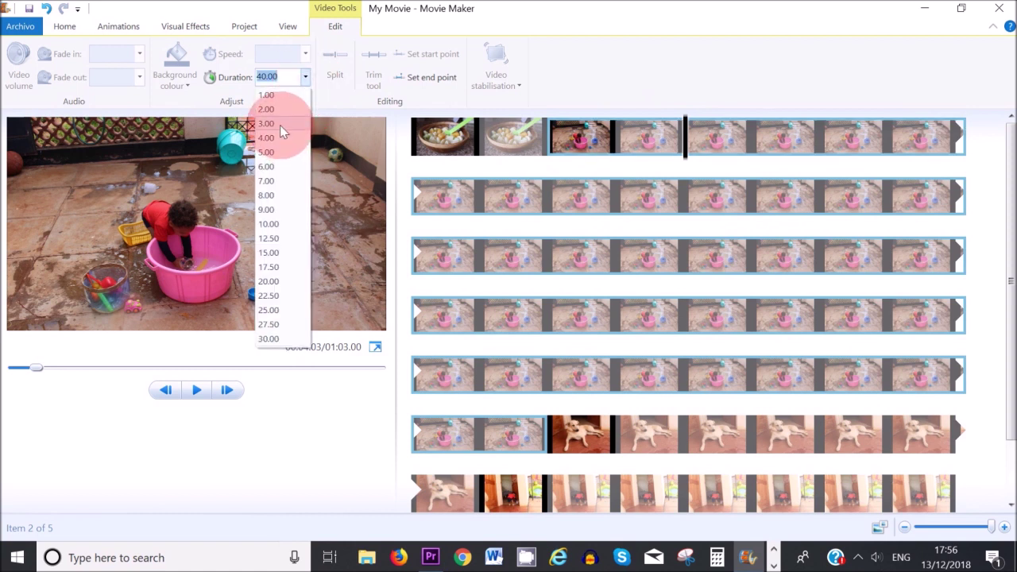
click(279, 125)
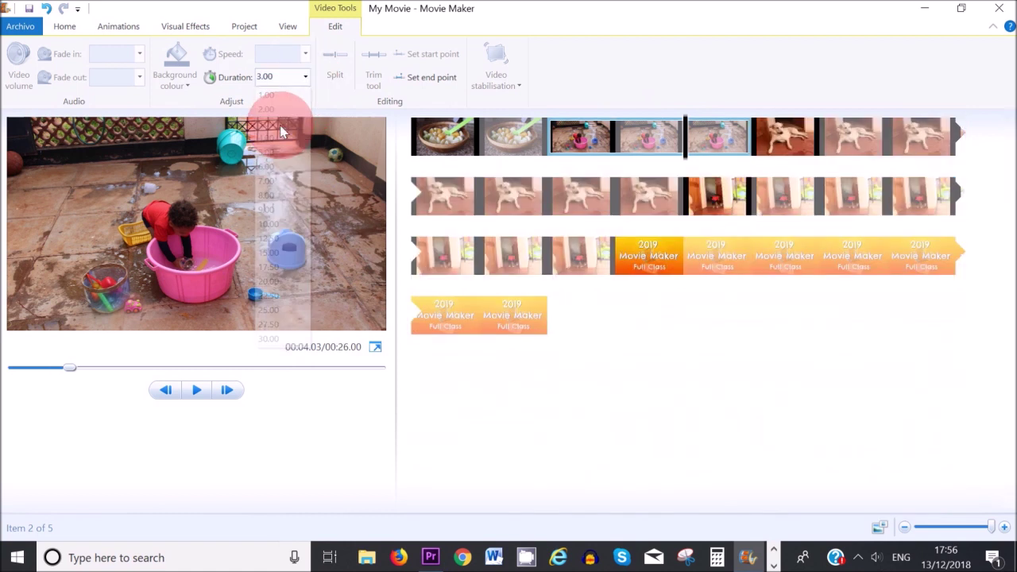
click(808, 154)
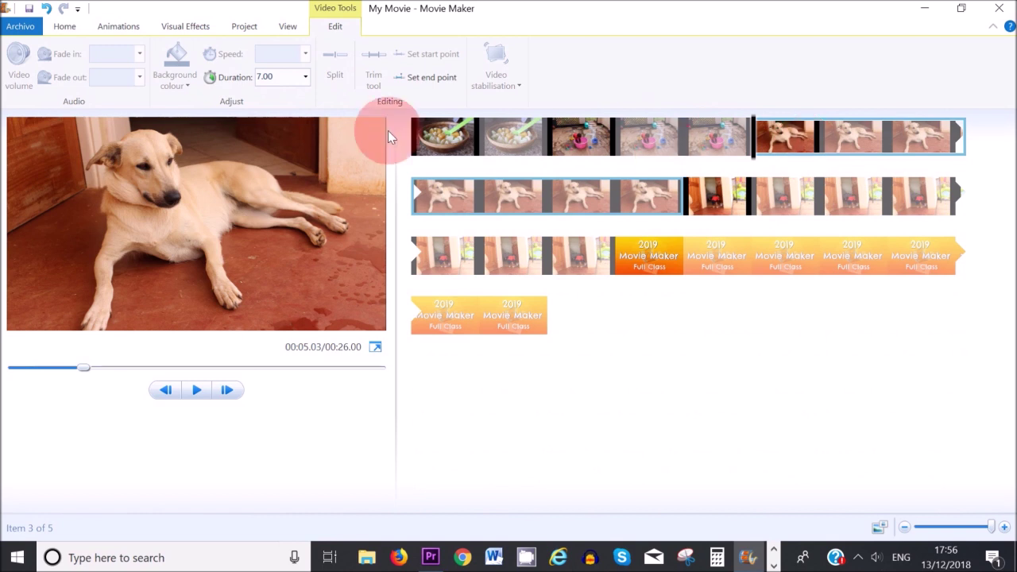
click(305, 79)
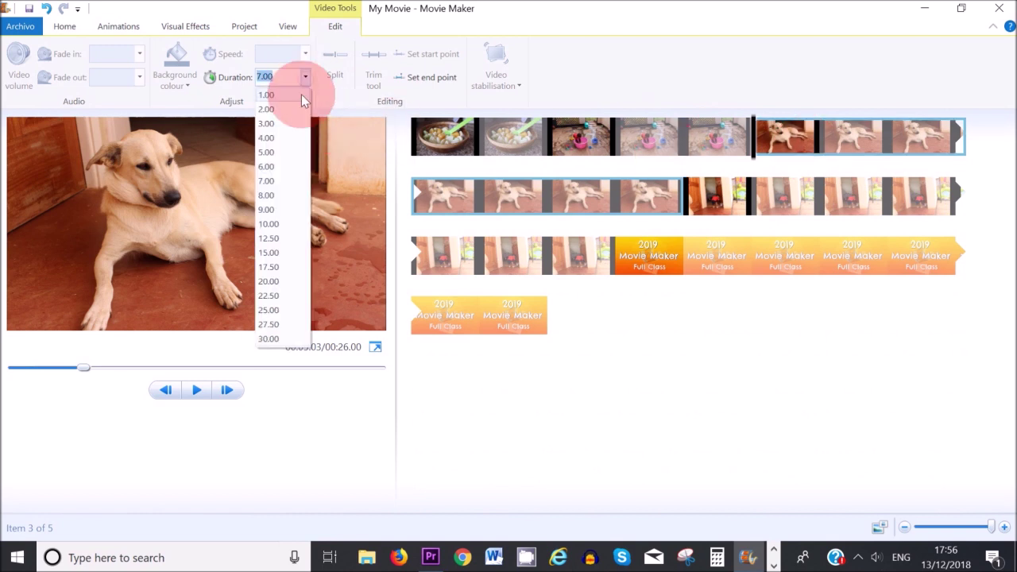
click(274, 112)
- Set the duration of the last picture, the 2019 Movie Maker Full Class title image, to 2.00 seconds
click(865, 205)
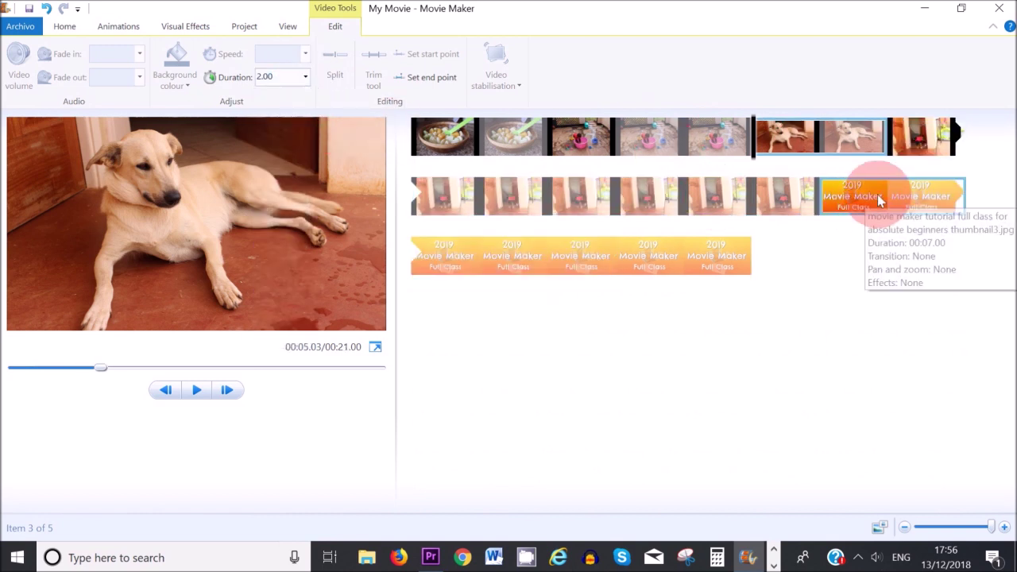
click(305, 78)
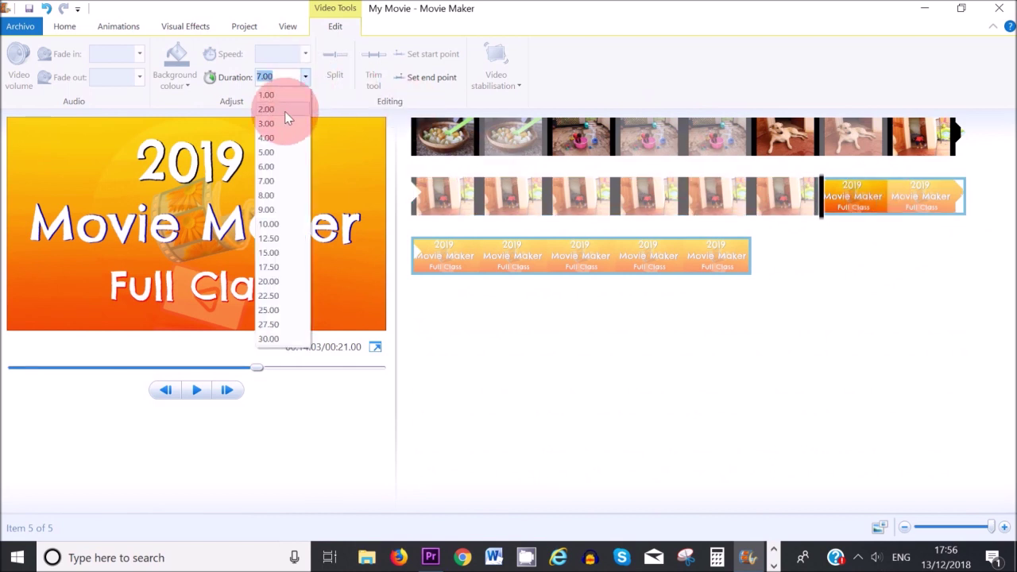
click(285, 111)
right_click(620, 208)
click(528, 167)
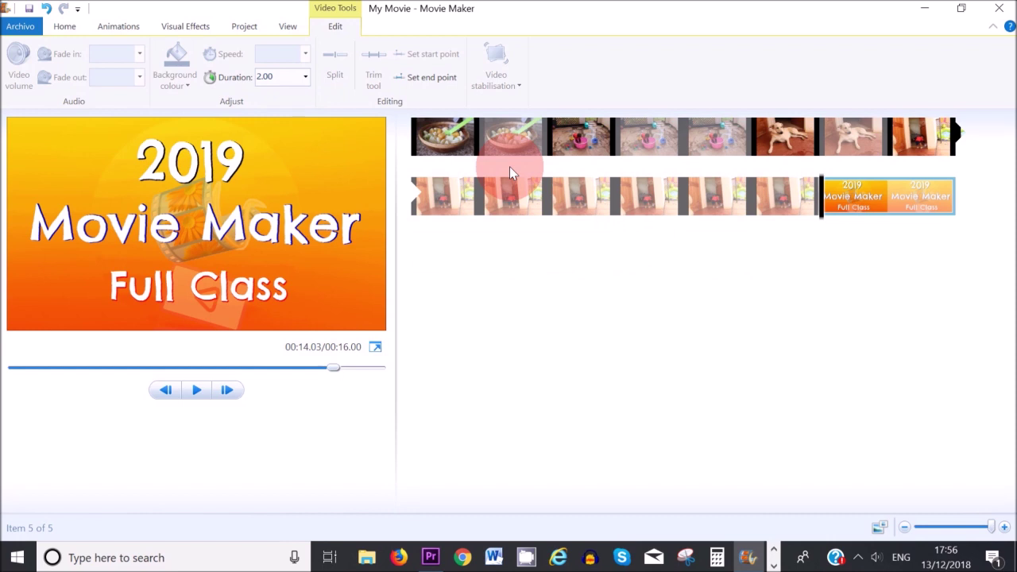
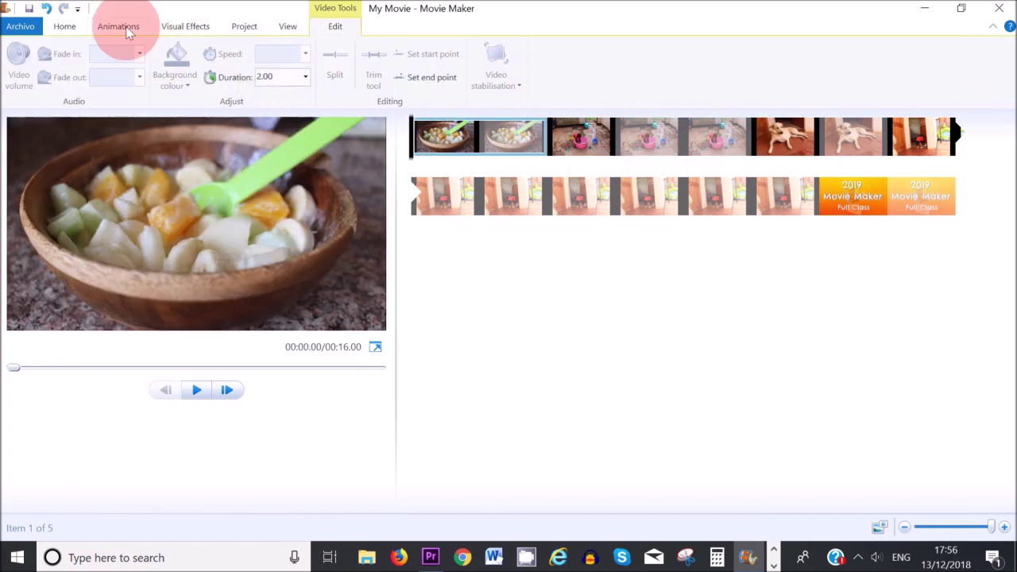
- Apply the Crossfade transition from the Dissolves group to the pink tub photo
click(124, 27)
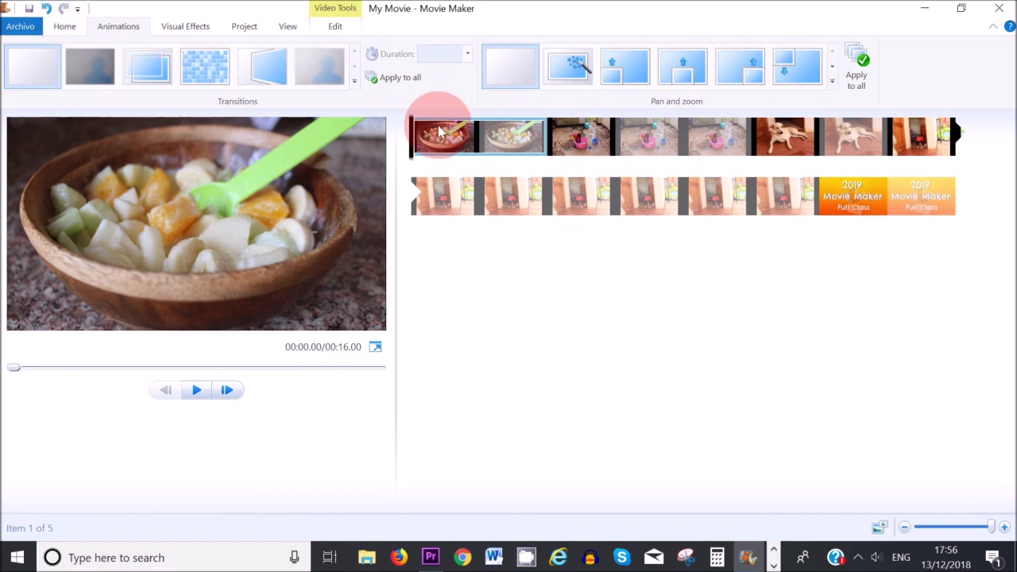
click(659, 131)
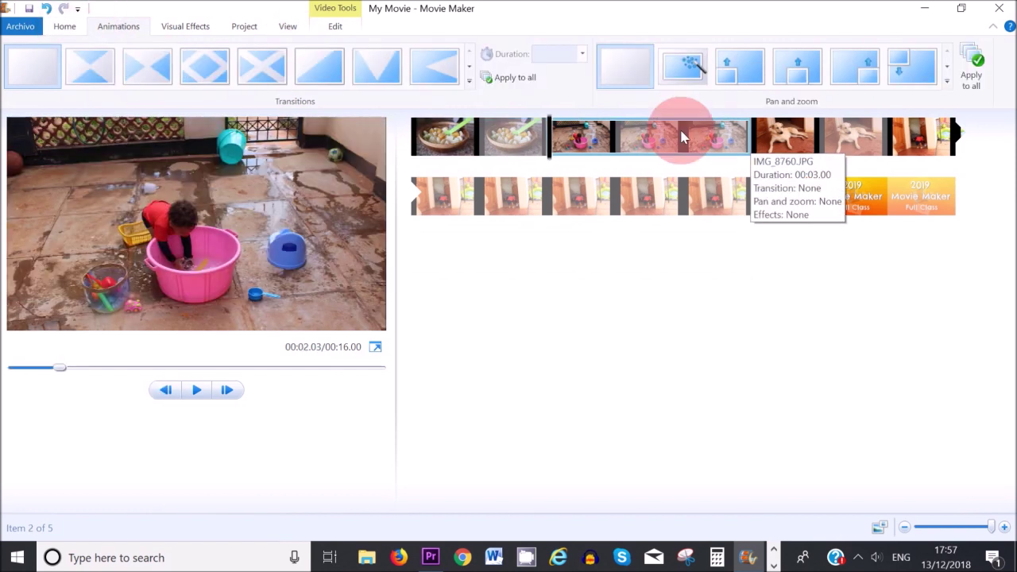
click(469, 81)
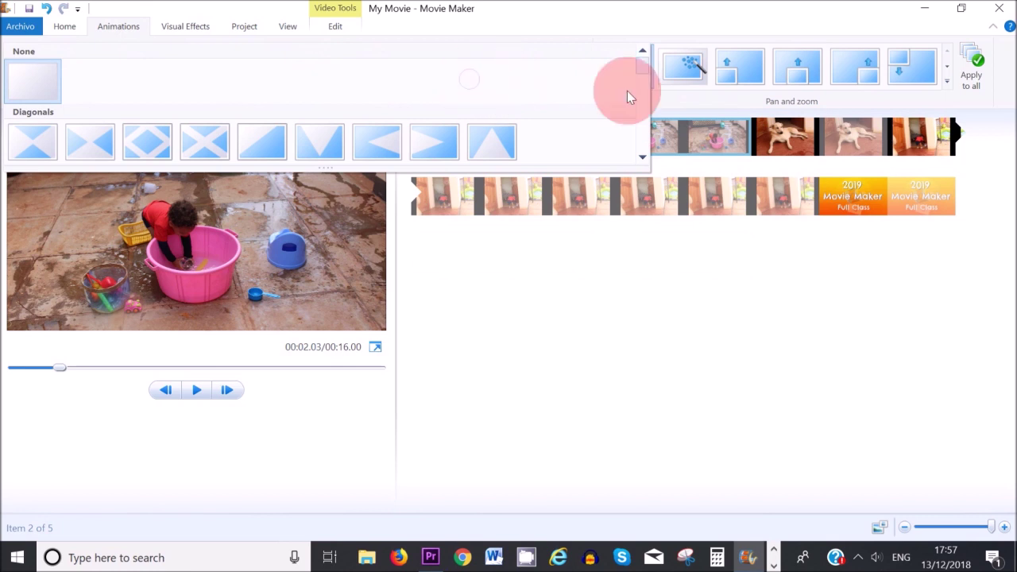
mouse_move(641, 67)
mouse_down()
mouse_move(643, 92)
mouse_move(644, 80)
mouse_up()
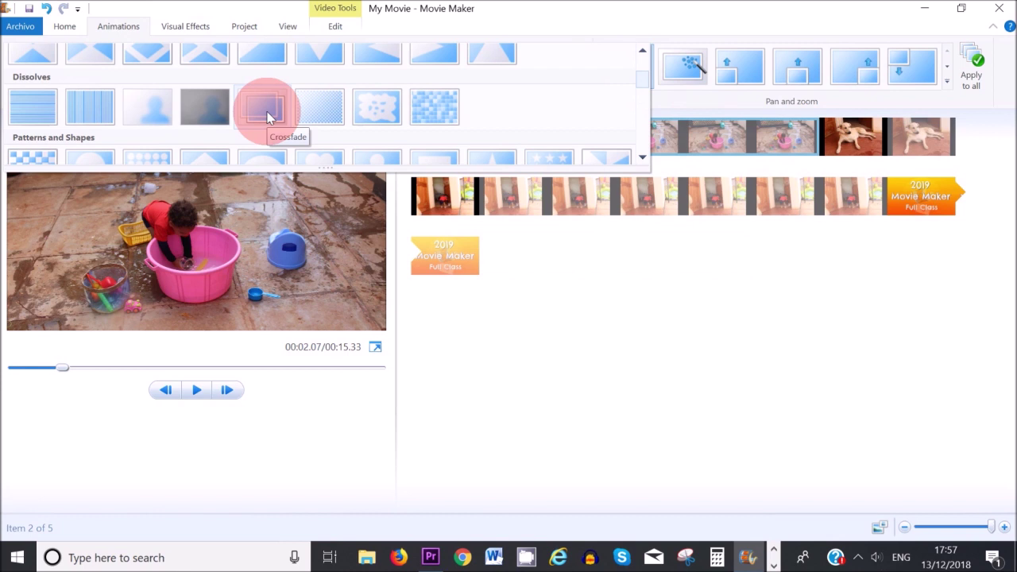
click(268, 117)
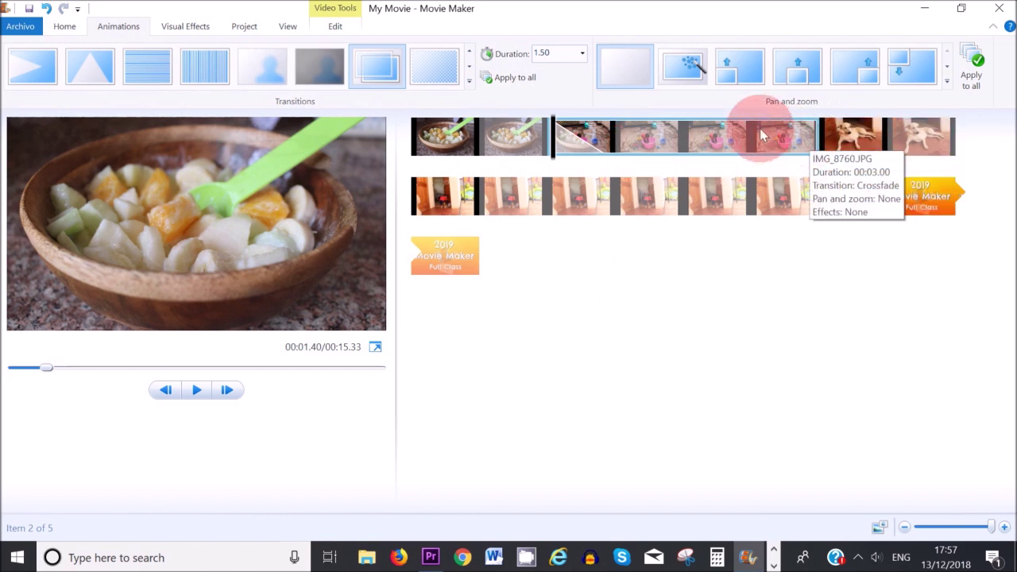
- Apply the diamond-shaped diagonal transition to the dog photo and preview the transitions from the start of the movie
click(866, 145)
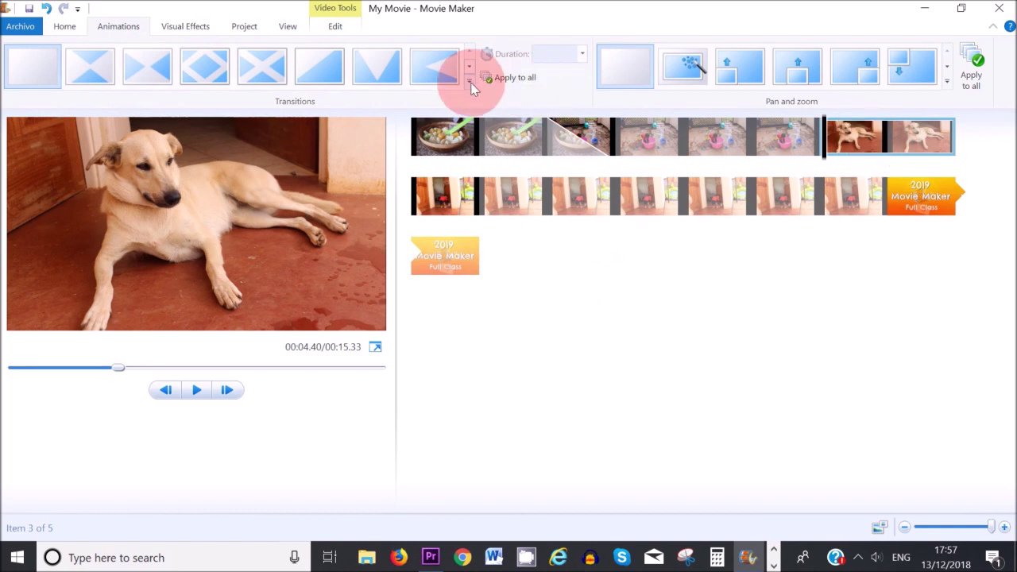
click(208, 74)
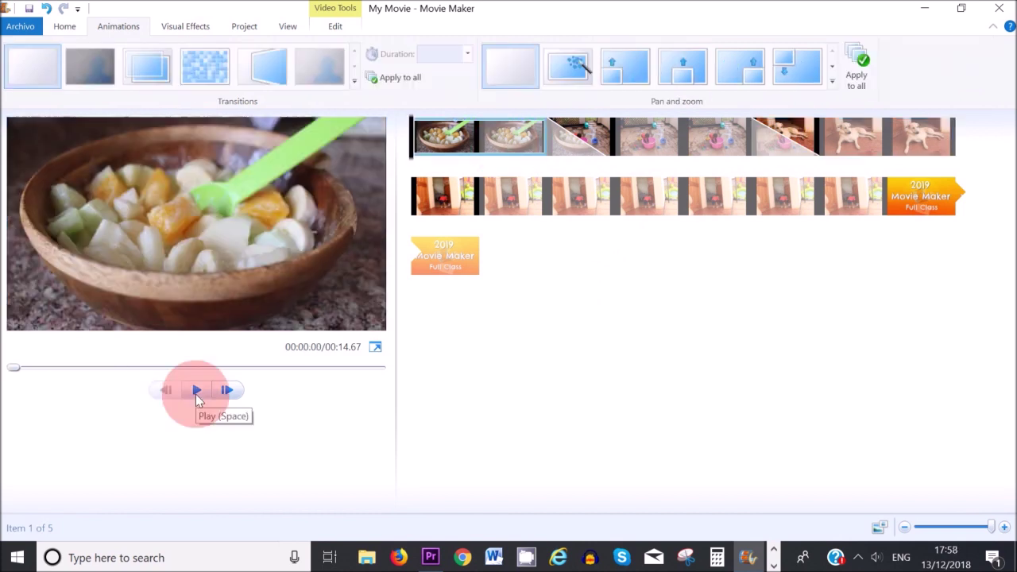
click(197, 390)
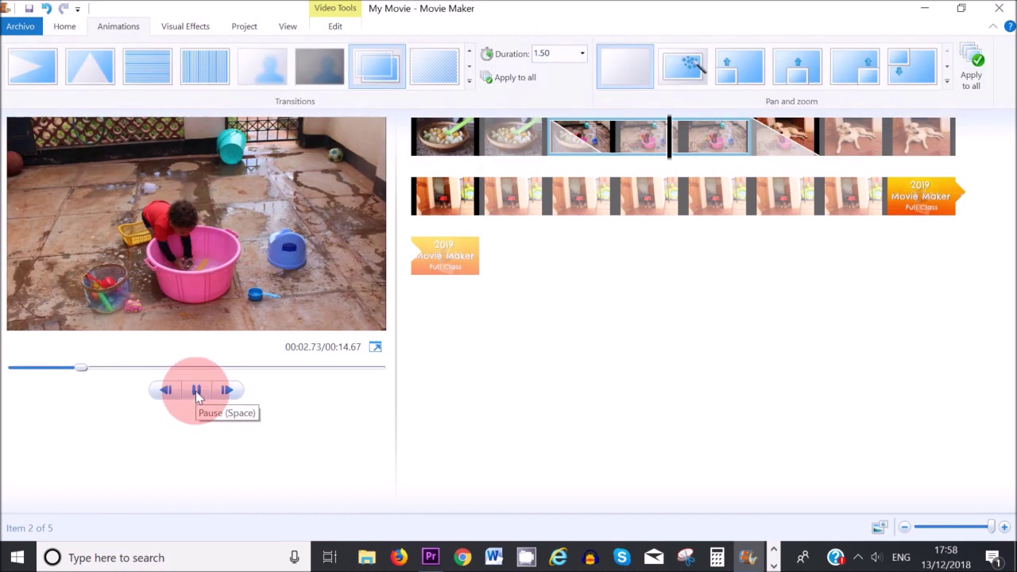
click(198, 395)
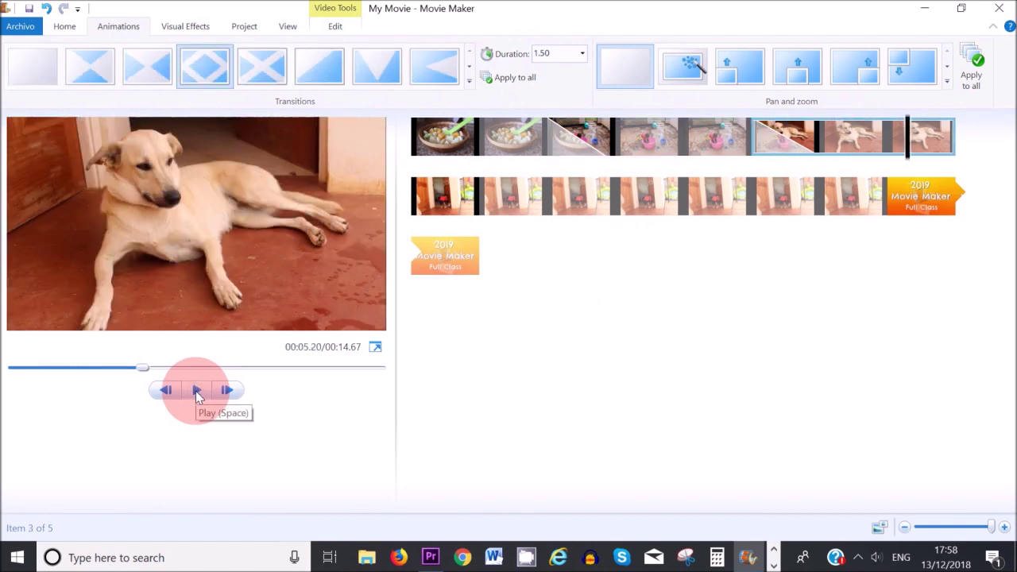
- Set the duration of the pink tub photo's Crossfade transition to 0.50 seconds
click(567, 143)
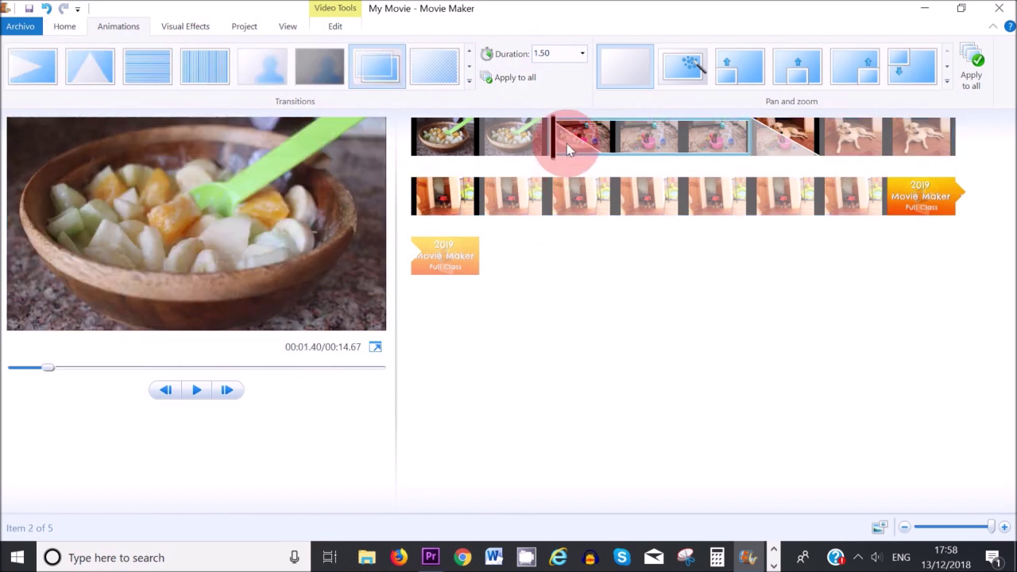
click(581, 53)
click(557, 84)
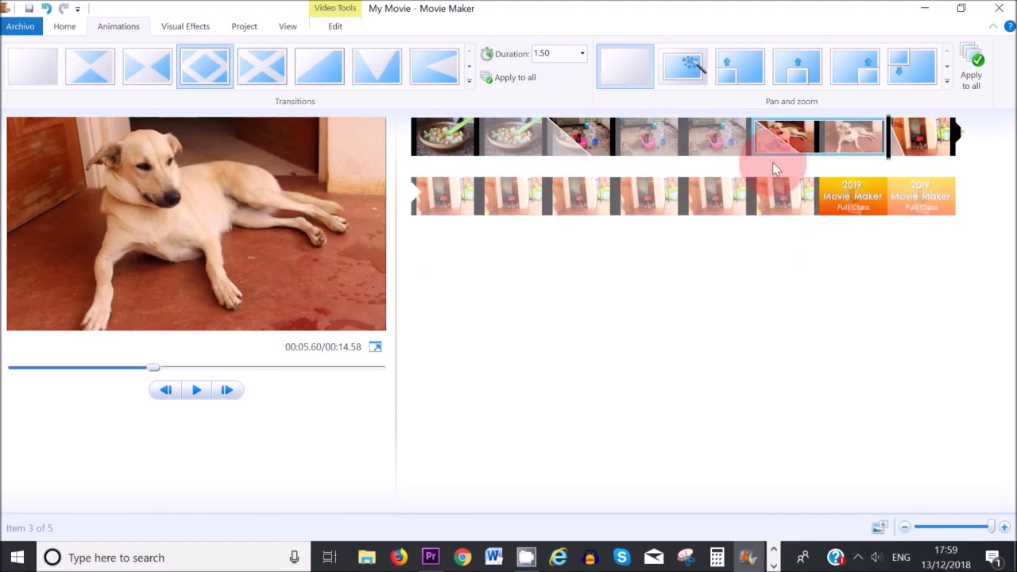
- Remove the transition from the dog photo and undo the removal
click(32, 68)
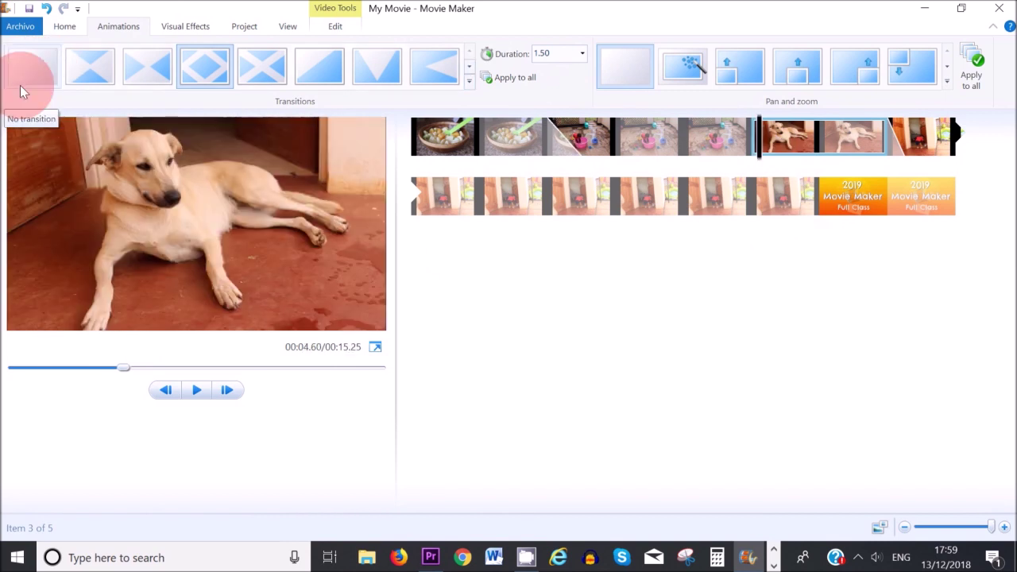
key(ctrl+z)
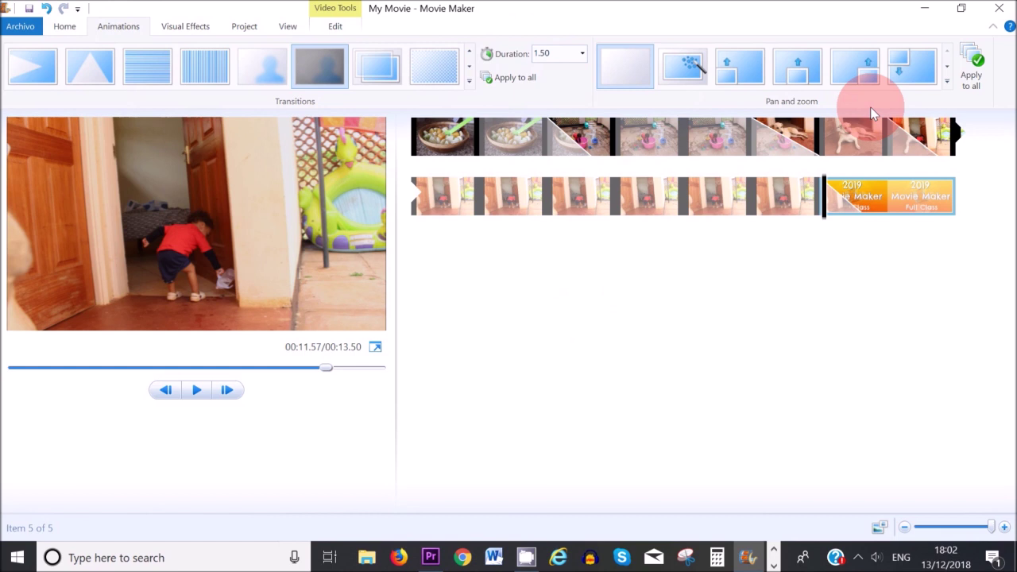
- Apply the centred Zoom in effect to the first photo, the fruit bowl, and preview it
click(473, 143)
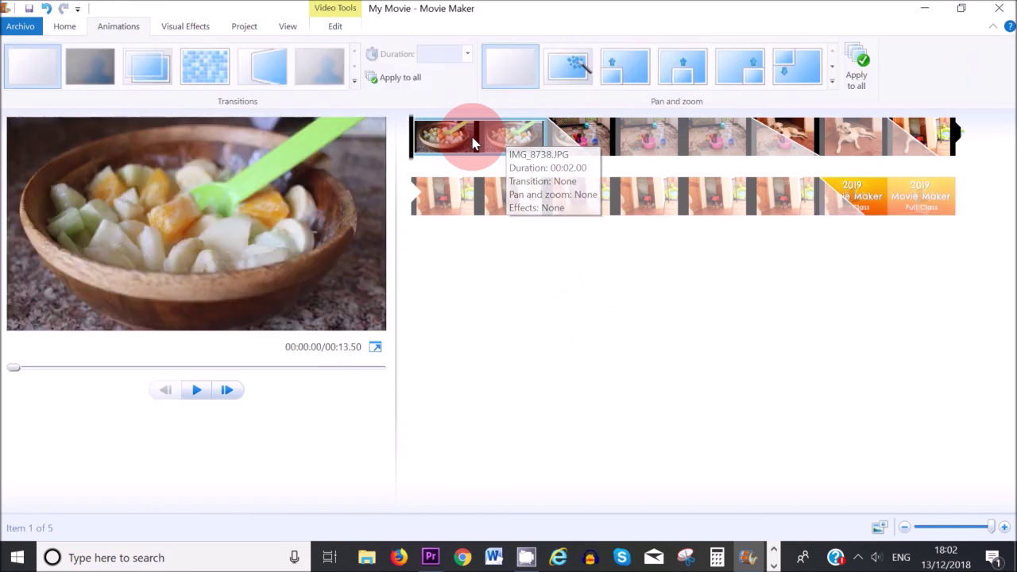
click(832, 82)
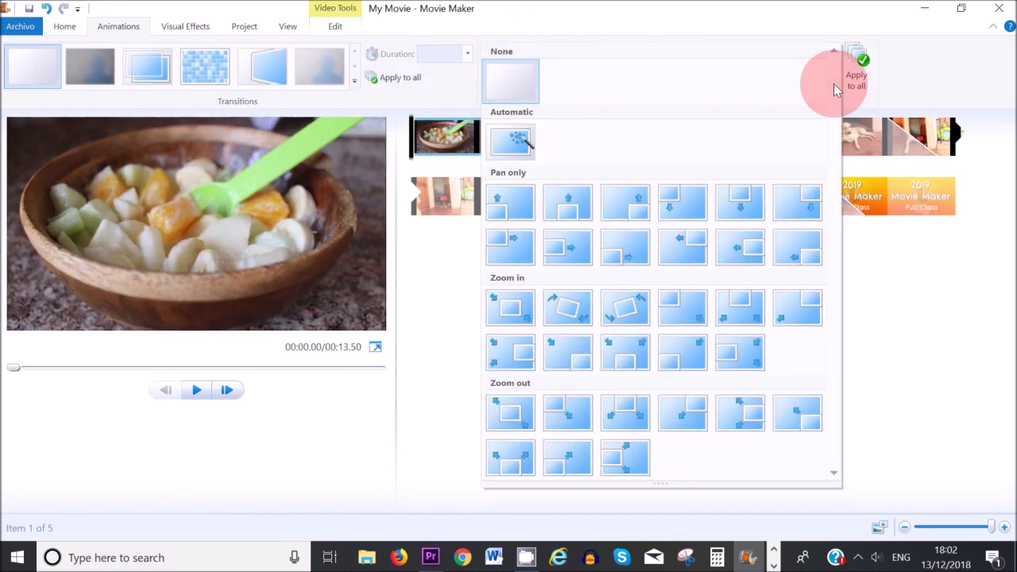
click(510, 313)
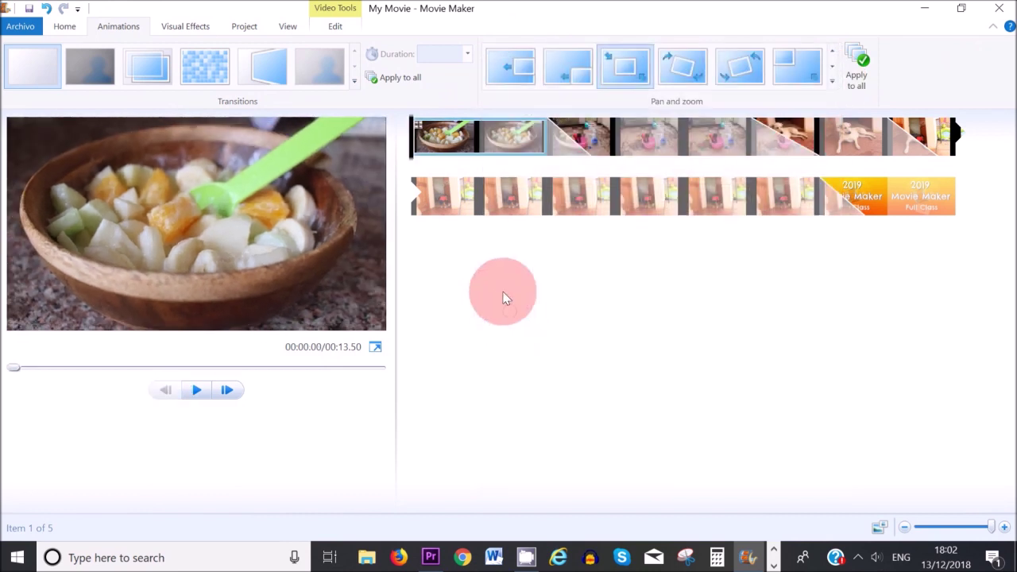
click(197, 391)
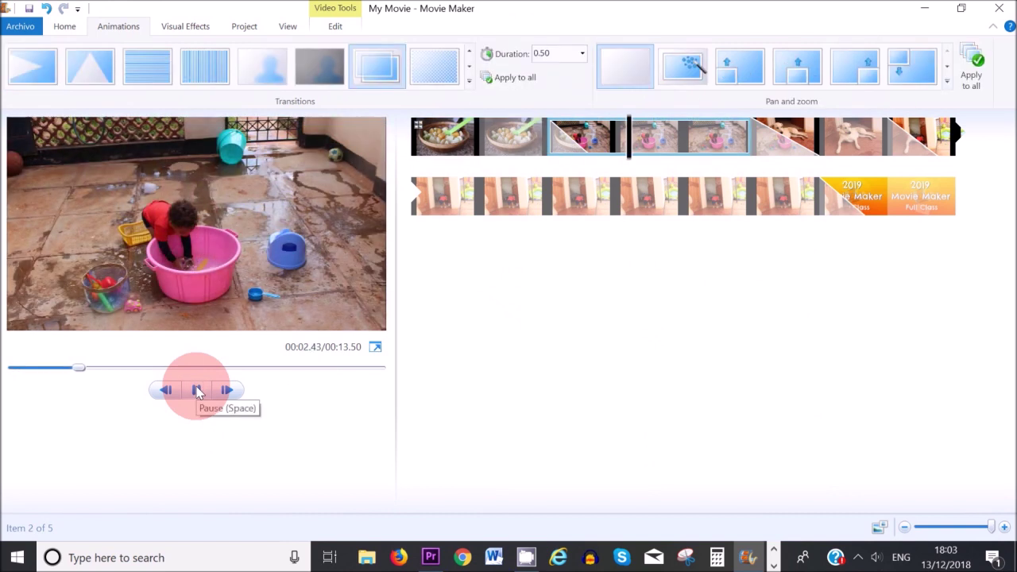
click(198, 390)
- Apply the Zoom in centre and rotate right effect to the pink tub photo and preview it
click(642, 143)
click(945, 81)
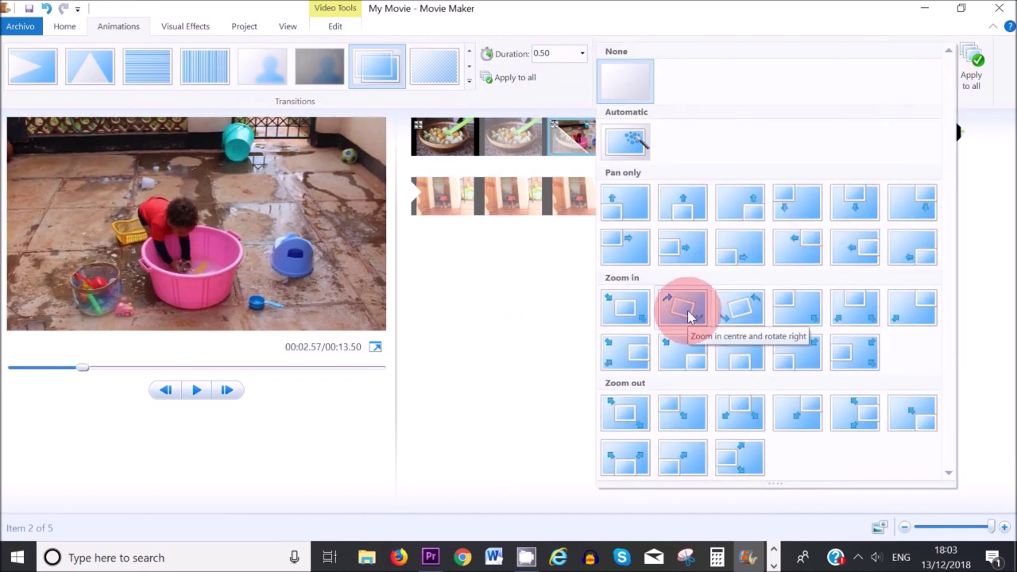
click(688, 311)
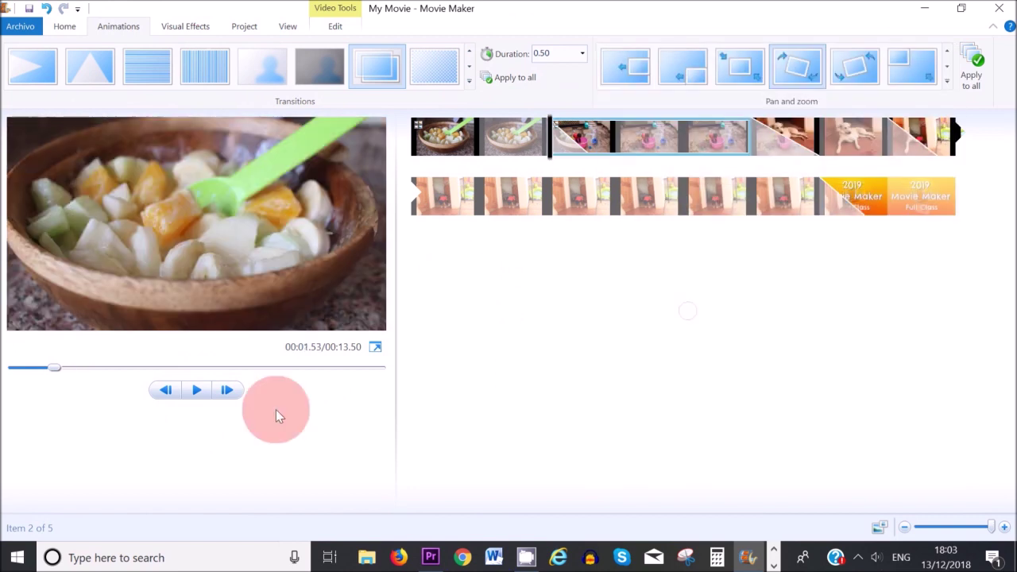
click(196, 390)
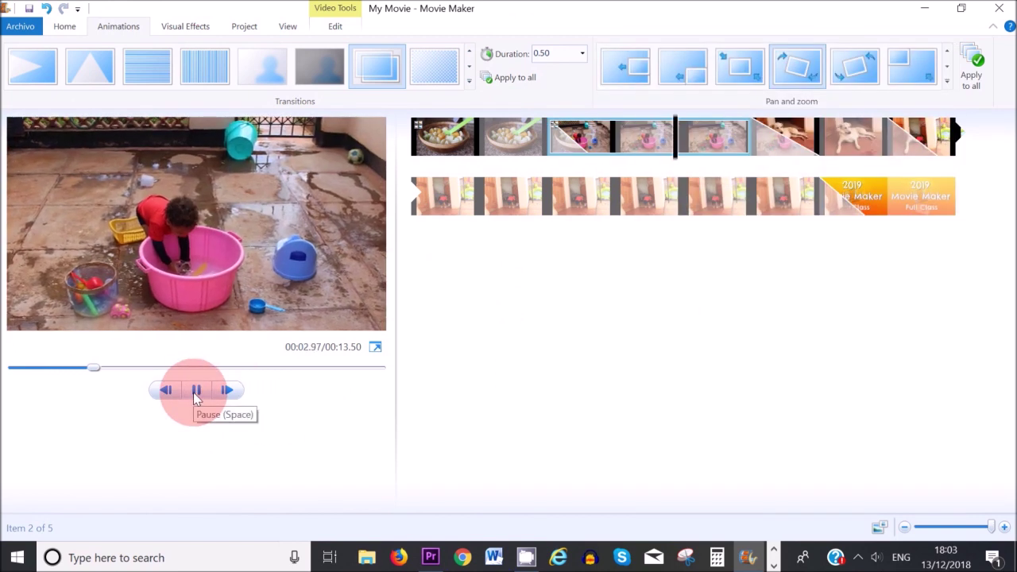
click(196, 391)
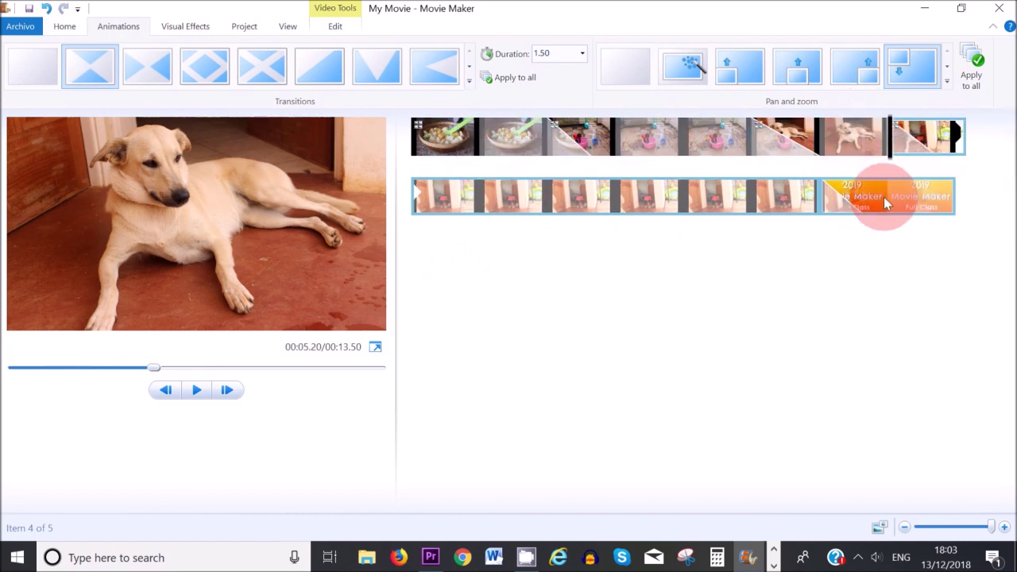
- Set the transition duration of all storyboard items at once to 0.50 seconds and preview the movie from the fruit bowl photo
click(66, 27)
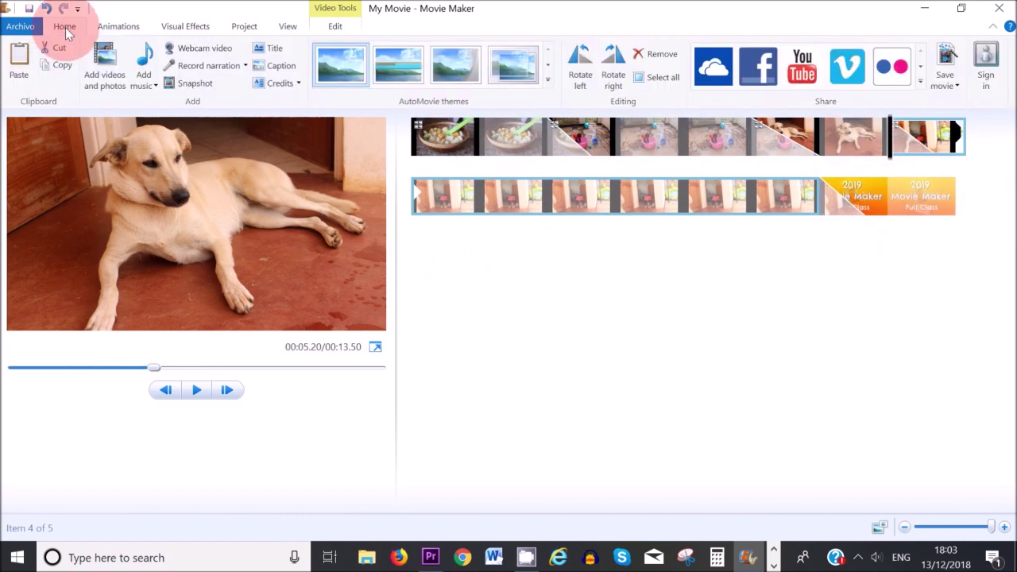
click(661, 79)
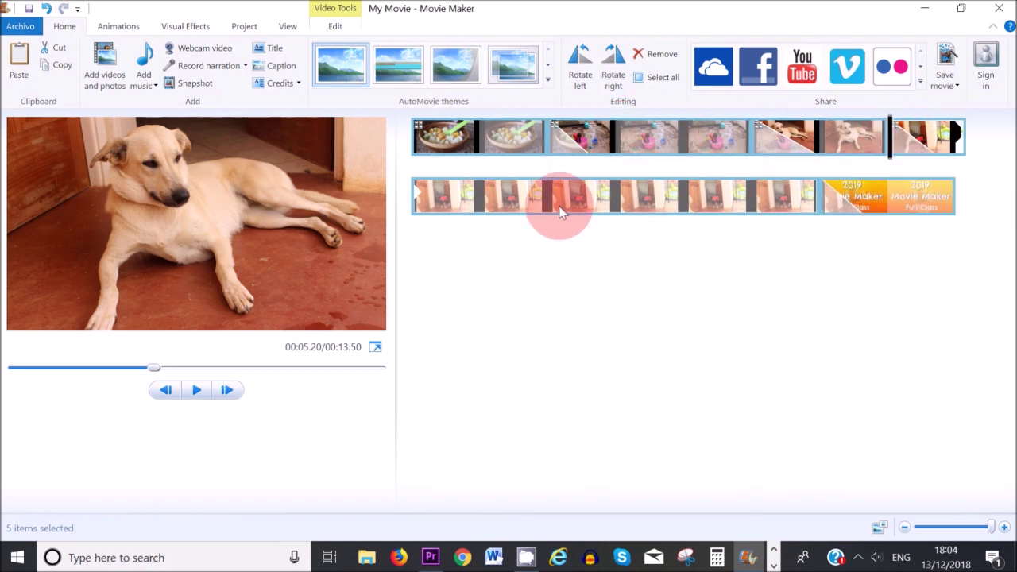
click(118, 26)
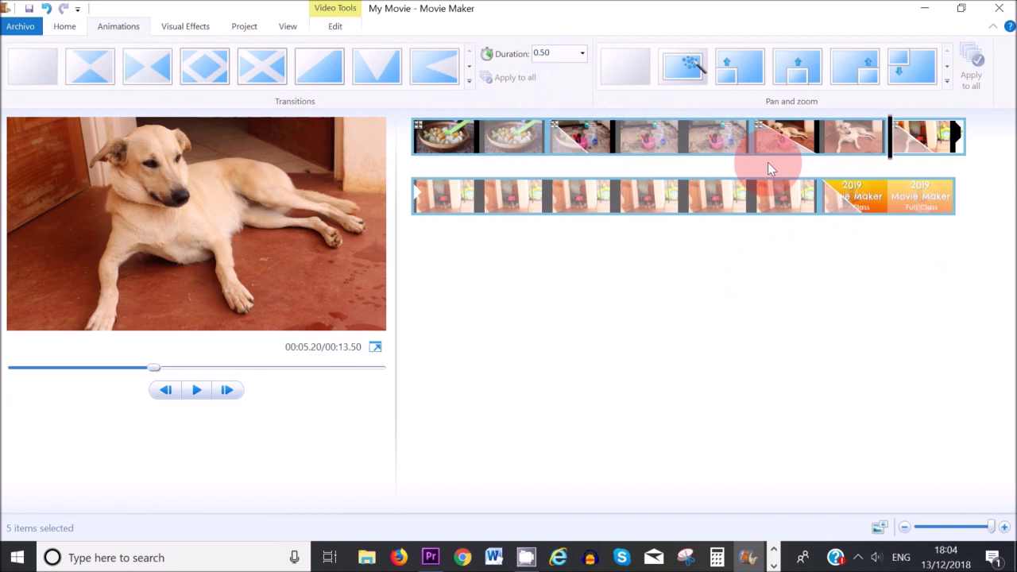
click(581, 54)
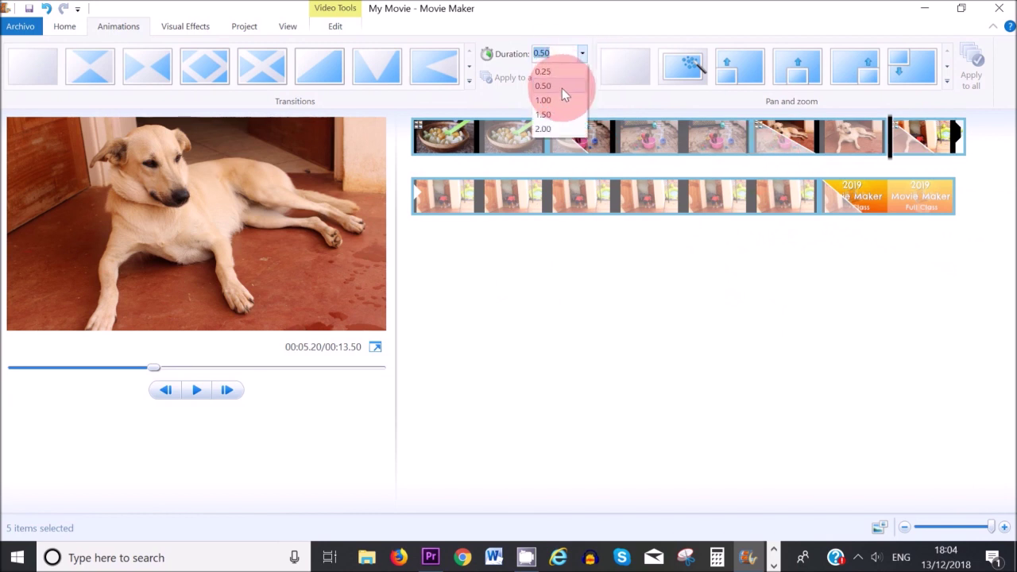
click(561, 88)
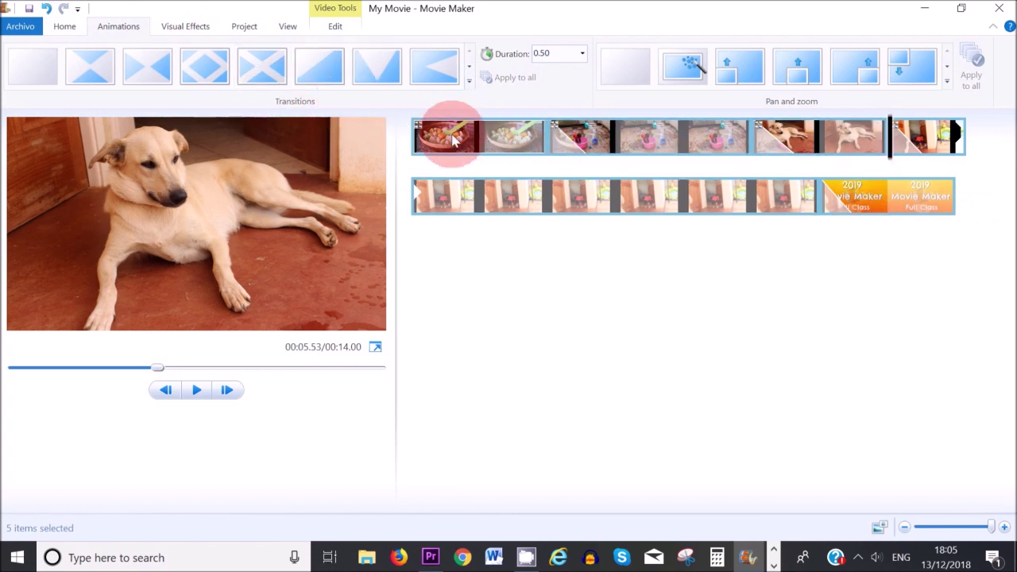
click(424, 136)
click(197, 390)
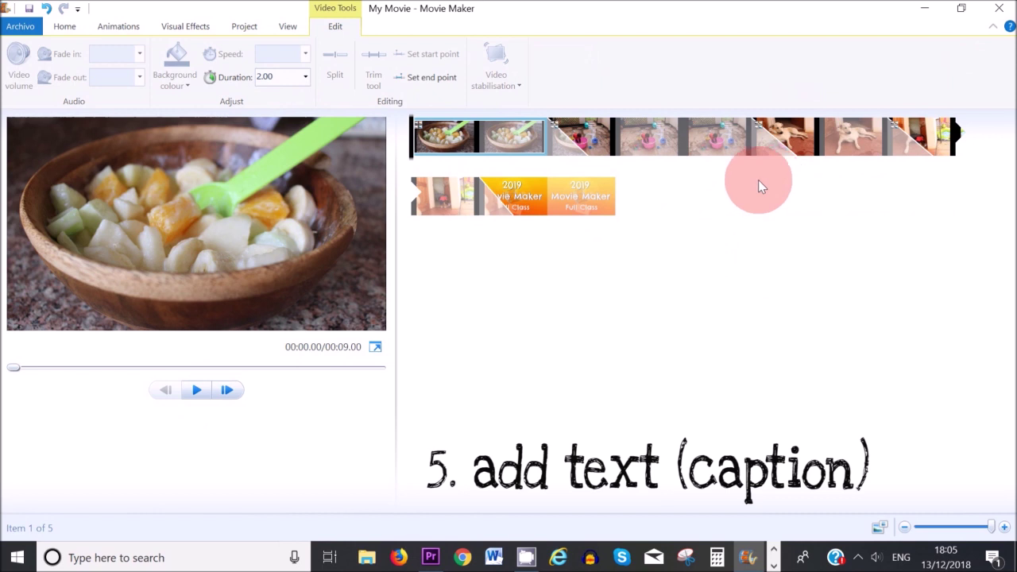
- Add a caption at the very beginning of the movie, on the fruit bowl photo
click(64, 26)
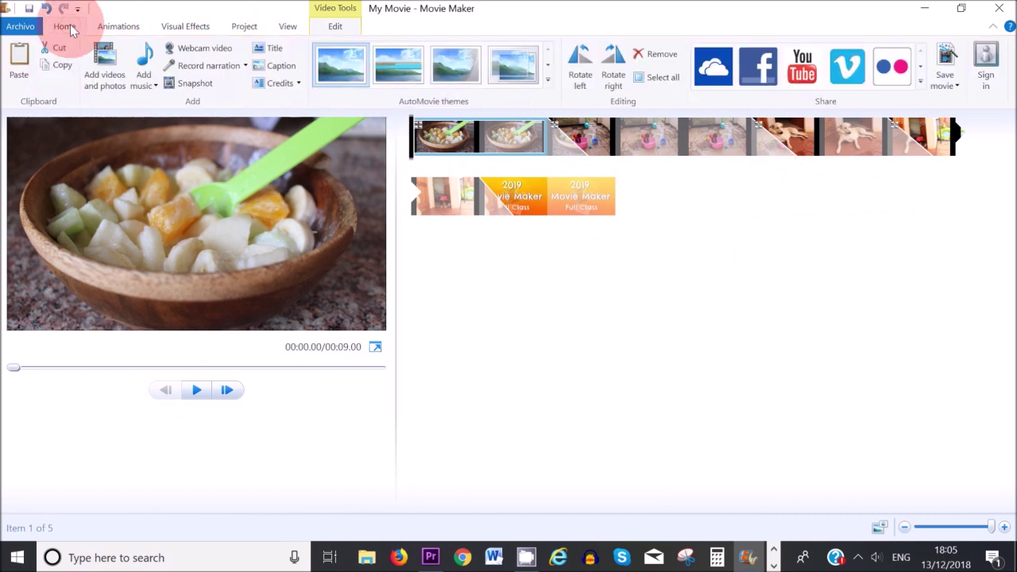
click(279, 70)
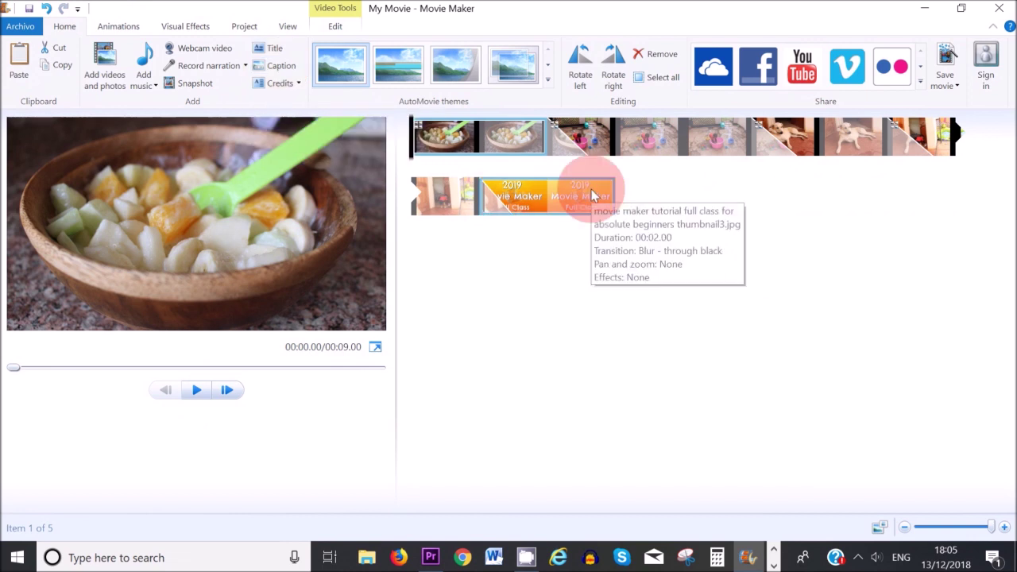
mouse_move(413, 159)
mouse_down()
mouse_move(554, 180)
mouse_move(545, 148)
mouse_move(526, 141)
mouse_move(408, 152)
mouse_up()
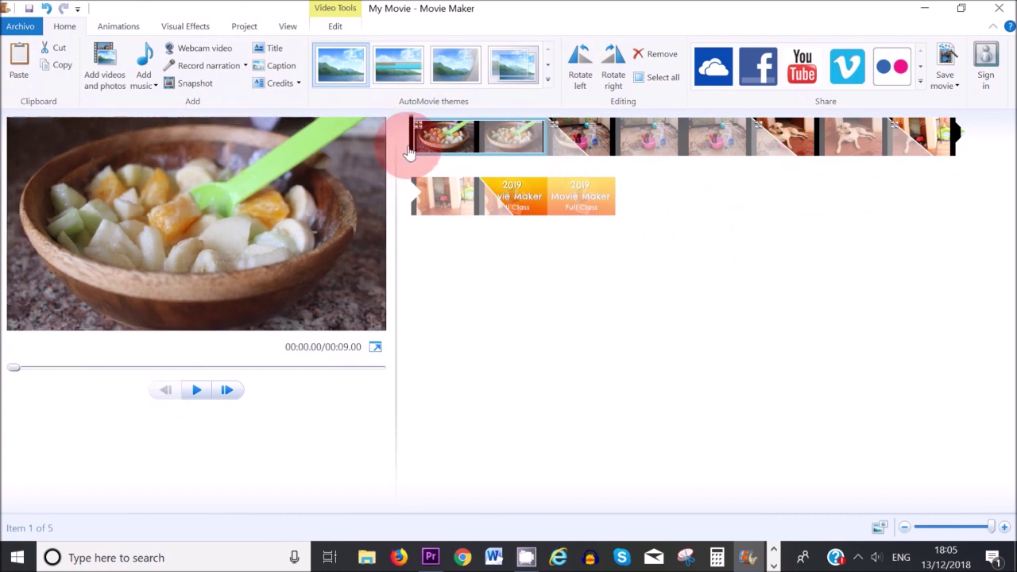
click(270, 70)
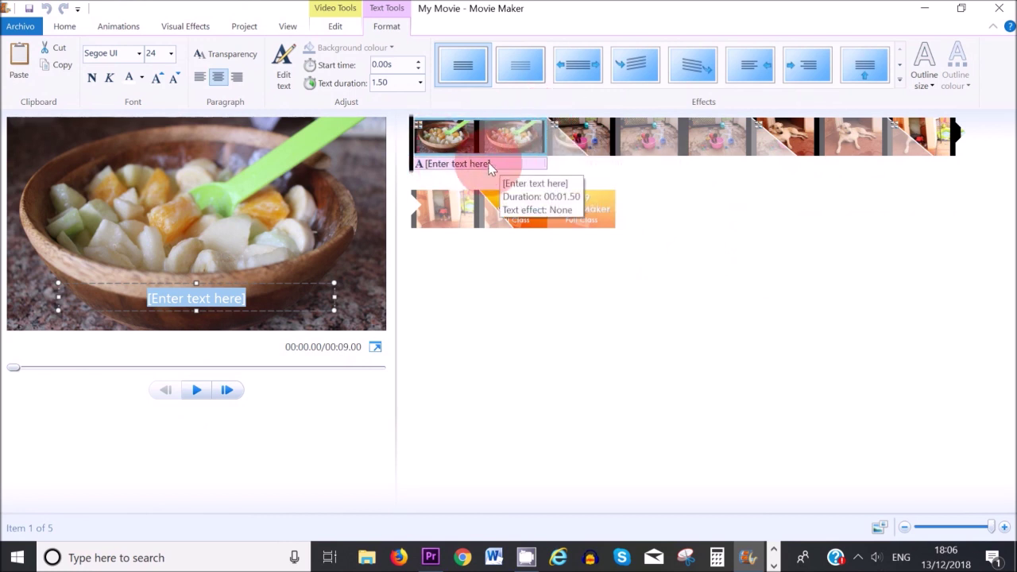
- Set the caption's text duration to 4.00 and its start time to 0.12s
click(419, 84)
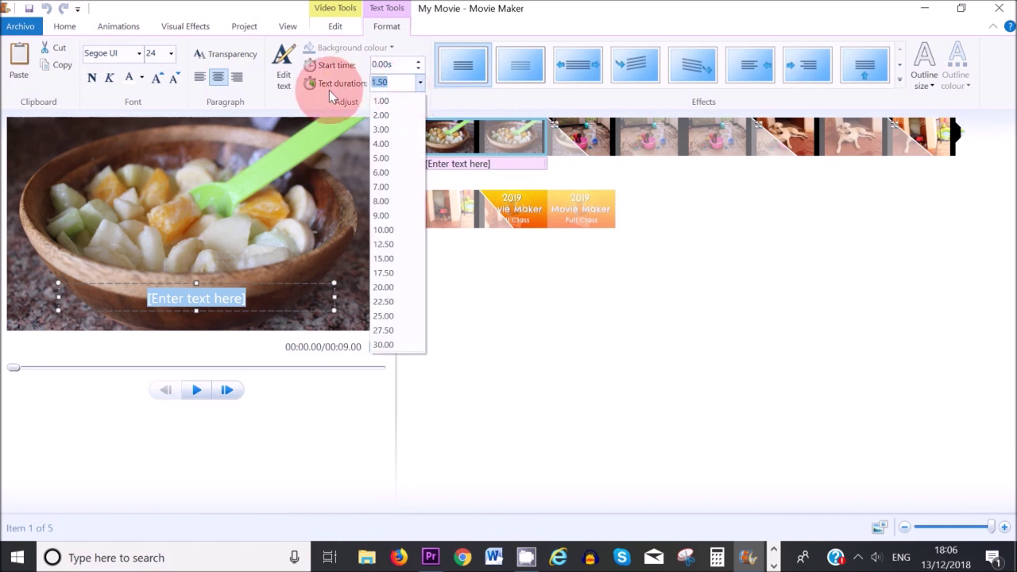
click(401, 143)
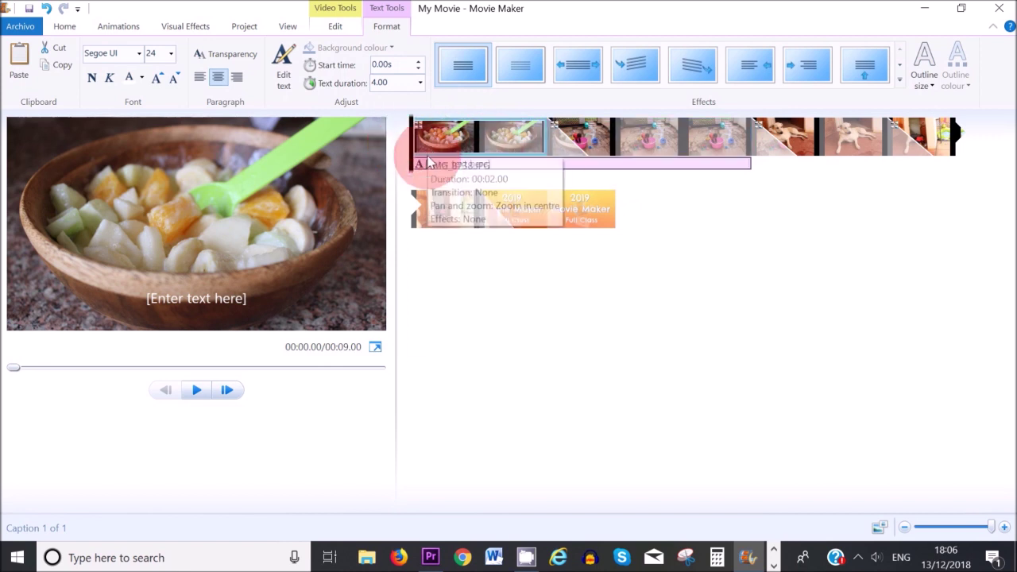
mouse_move(425, 162)
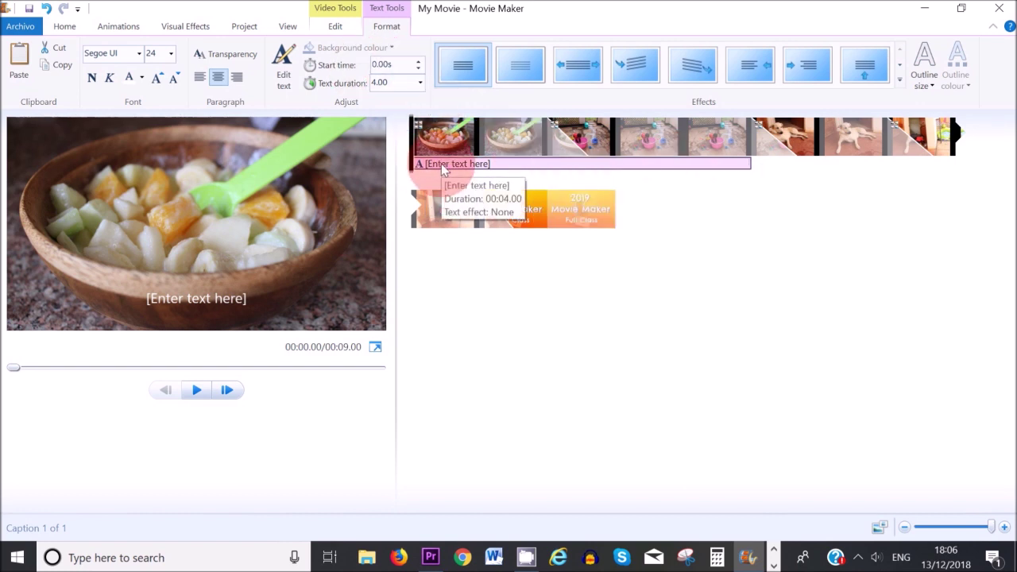
click(417, 61)
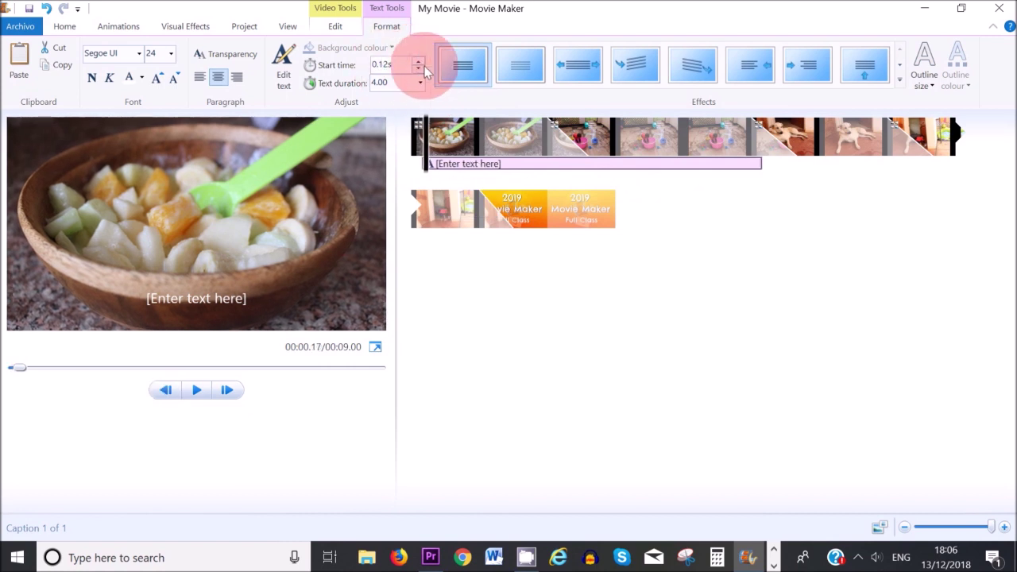
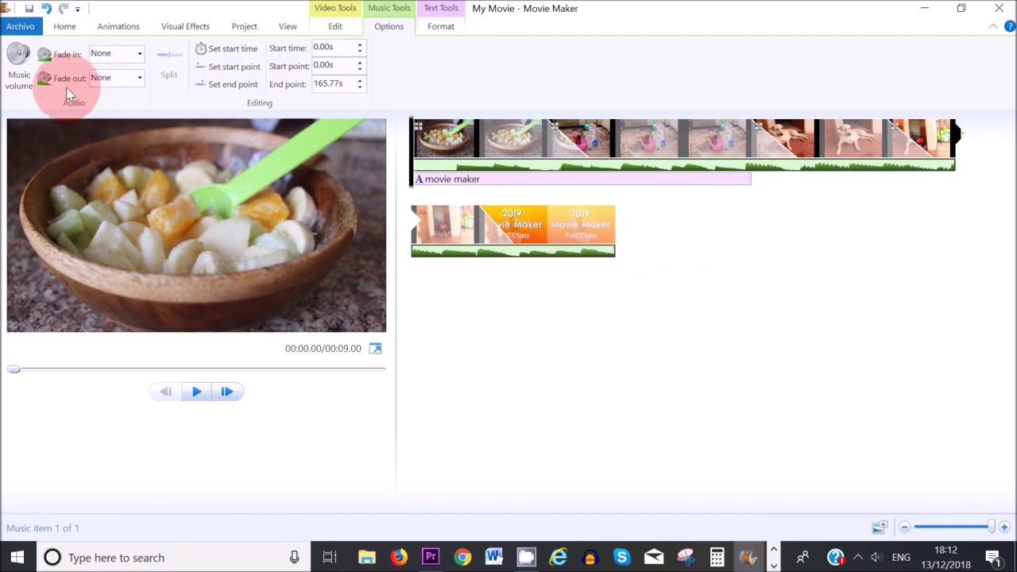
- Set the music's fade out to Medium and split the music track at 0.40s
click(139, 78)
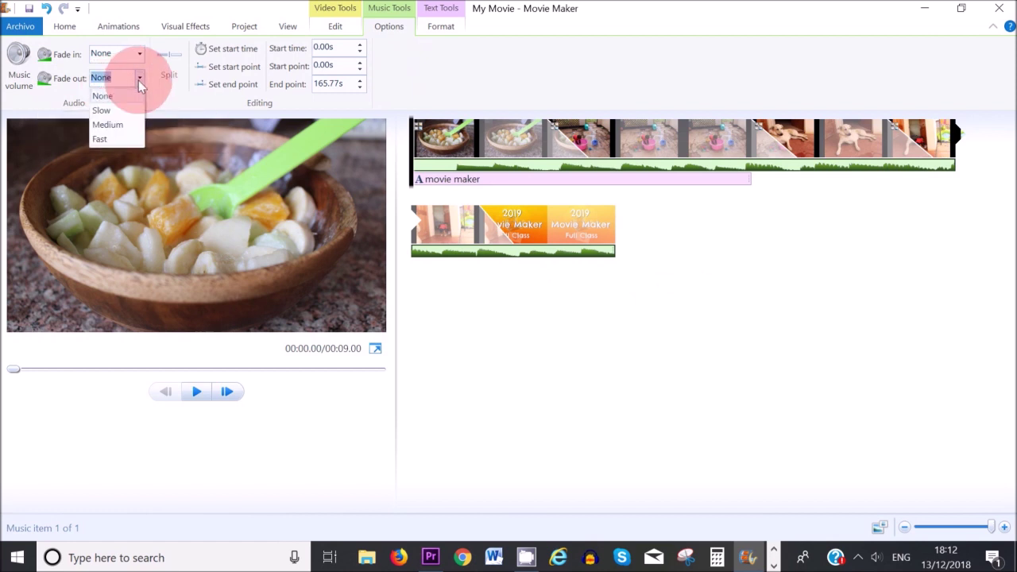
click(123, 126)
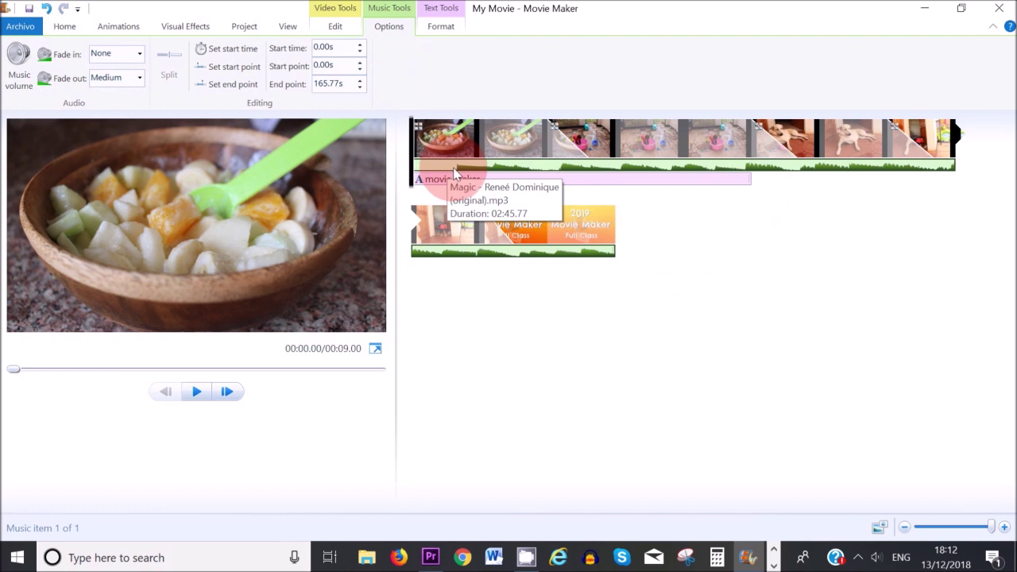
drag(414, 180, 450, 178)
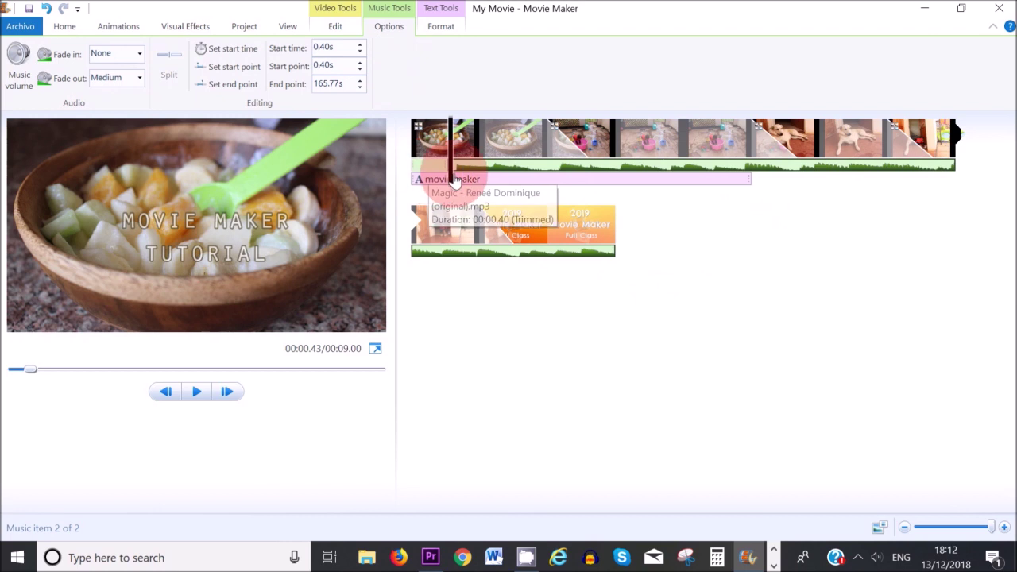
click(477, 178)
- Remove the short opening piece of the split music track
click(425, 165)
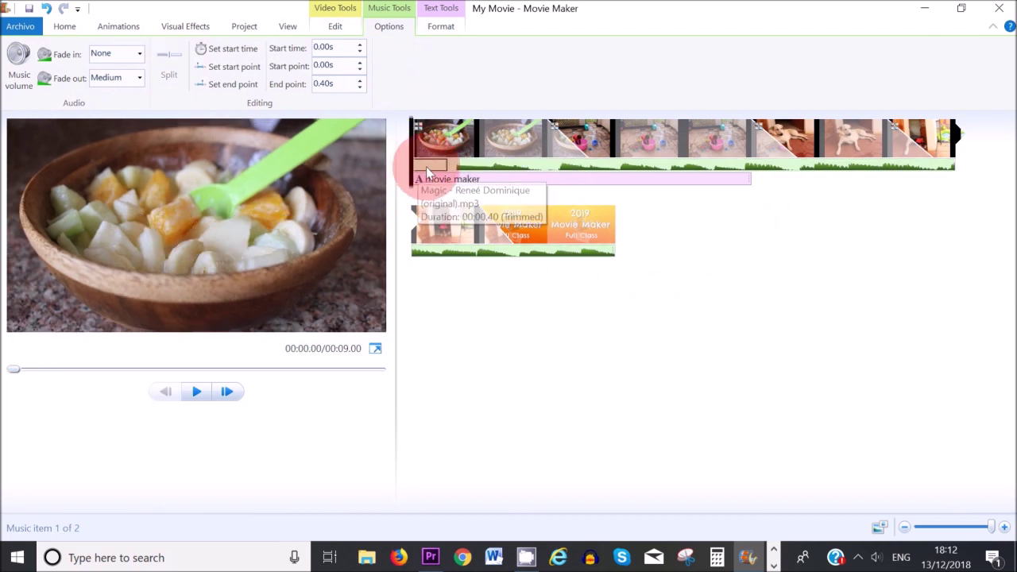
right_click(433, 162)
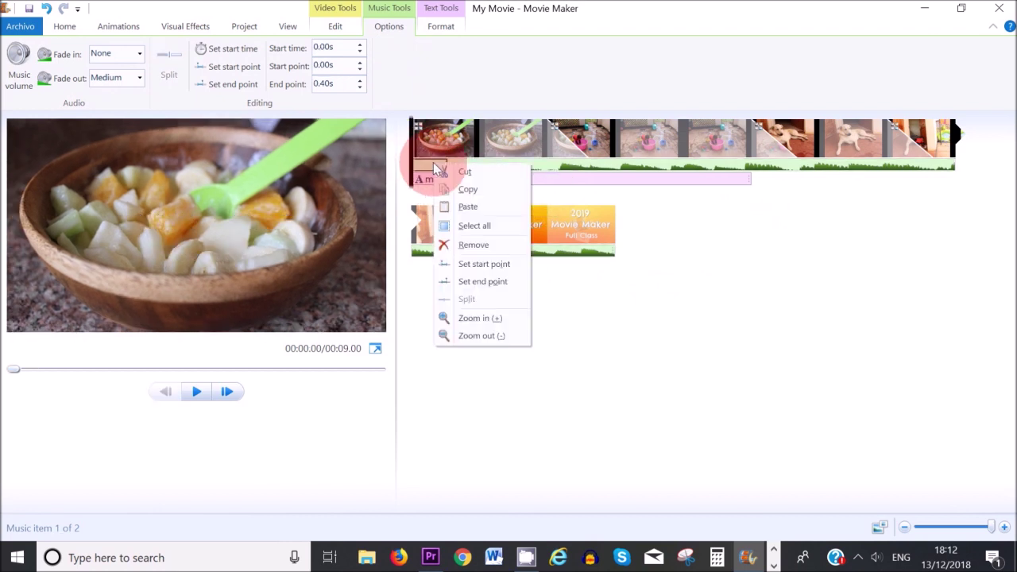
click(452, 242)
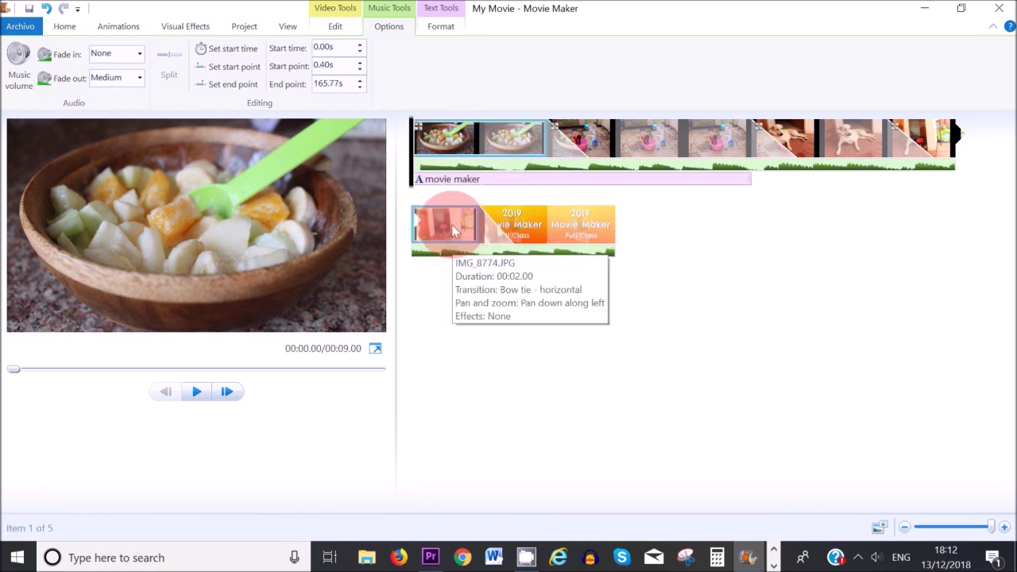
- Preview the movie with its music from the fruit bowl photo and check the music at the end
click(414, 169)
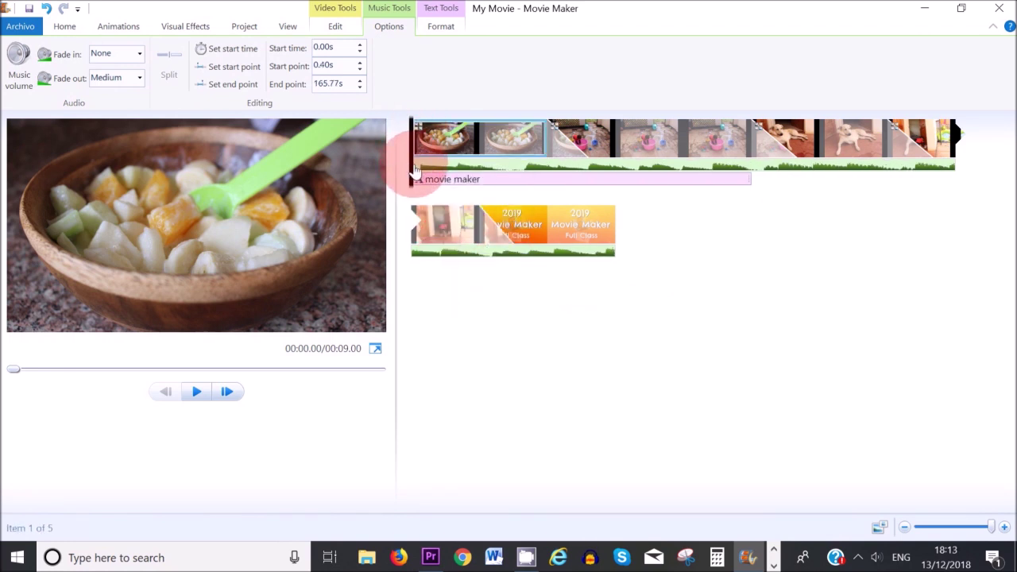
click(196, 393)
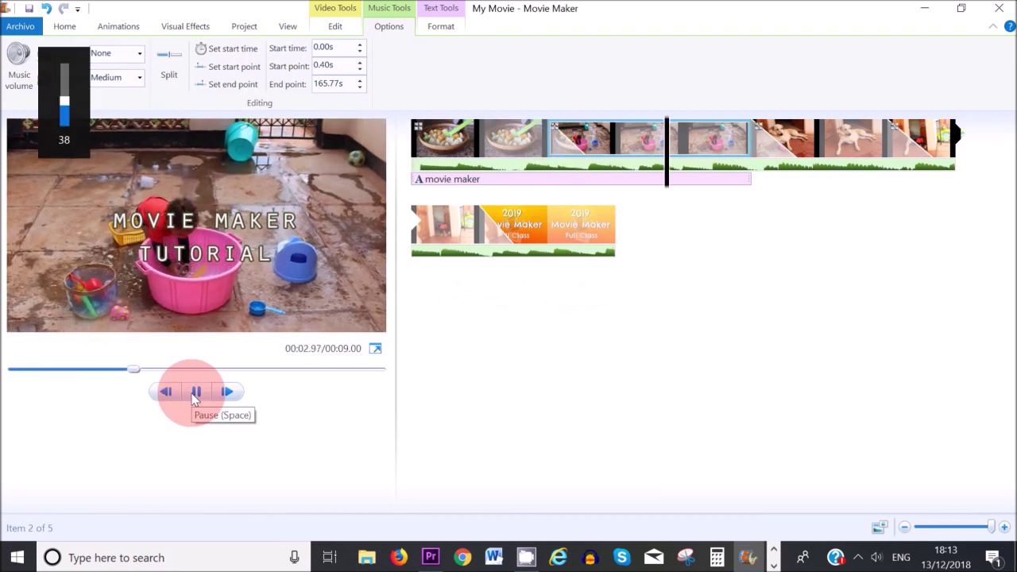
click(569, 255)
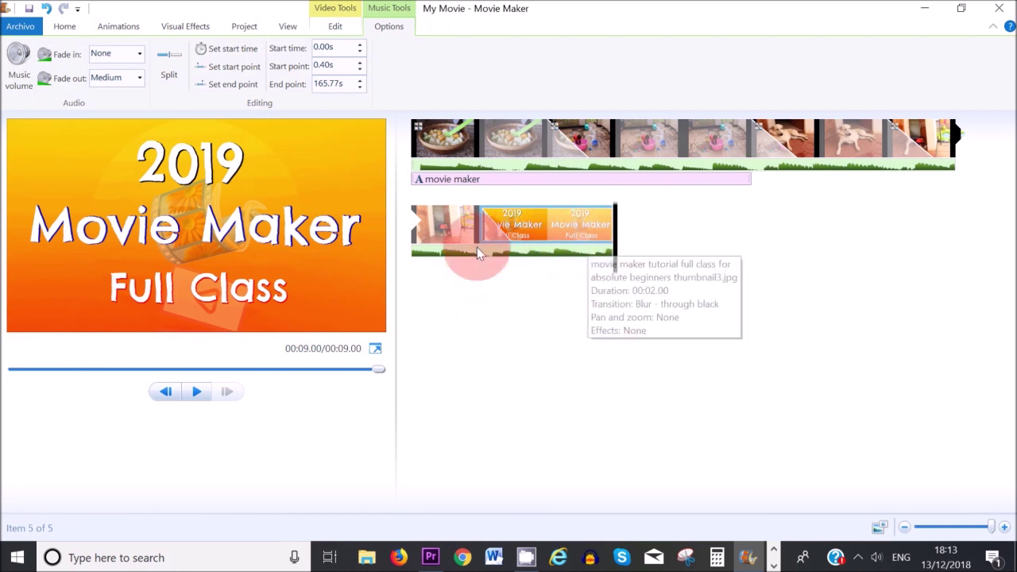
click(449, 207)
click(197, 391)
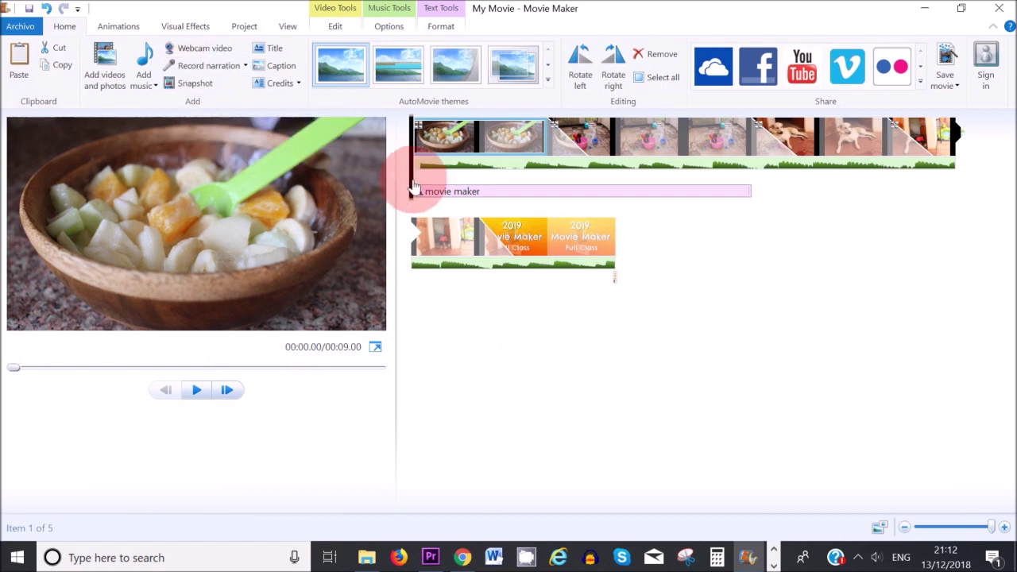
- Record a narration starting about 4.07 seconds into the movie, at the beginning of the dog photo, and stop the recording
drag(413, 188, 757, 185)
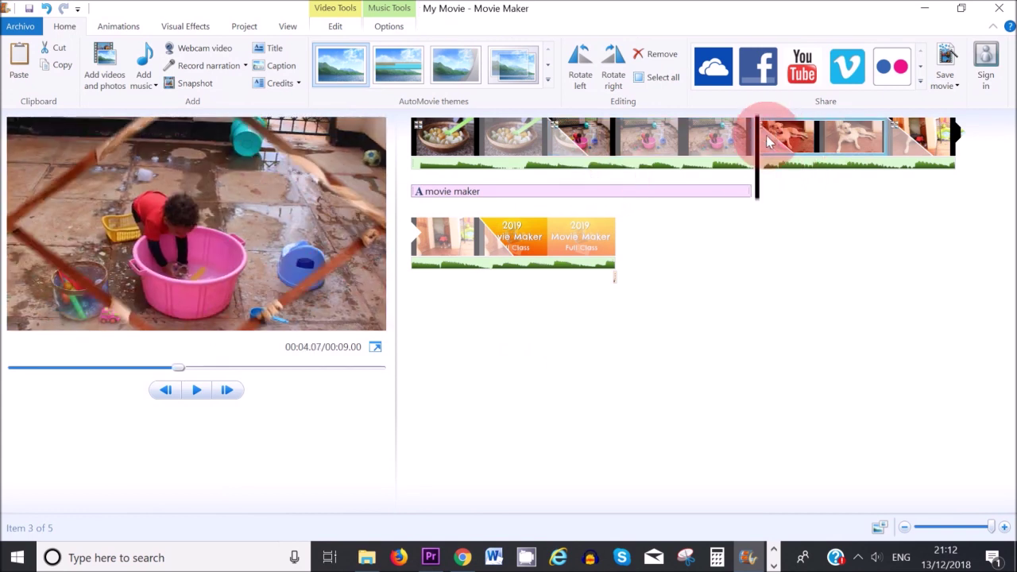
click(423, 135)
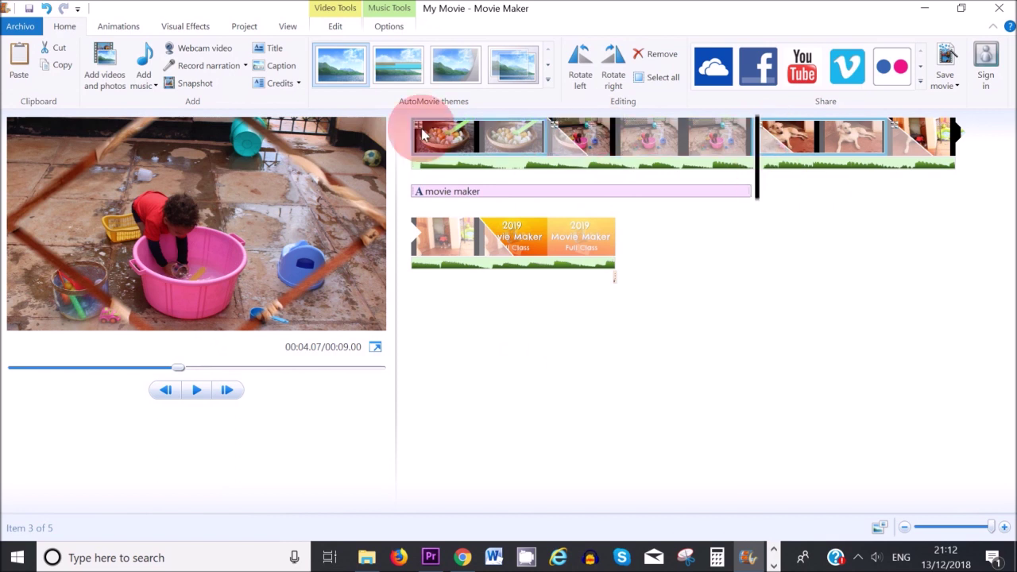
click(209, 69)
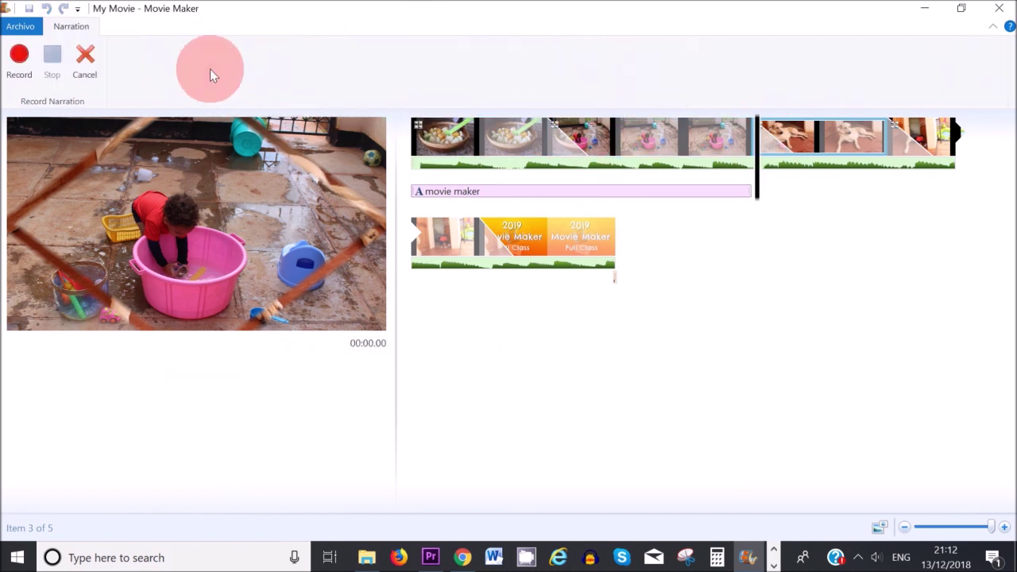
click(23, 63)
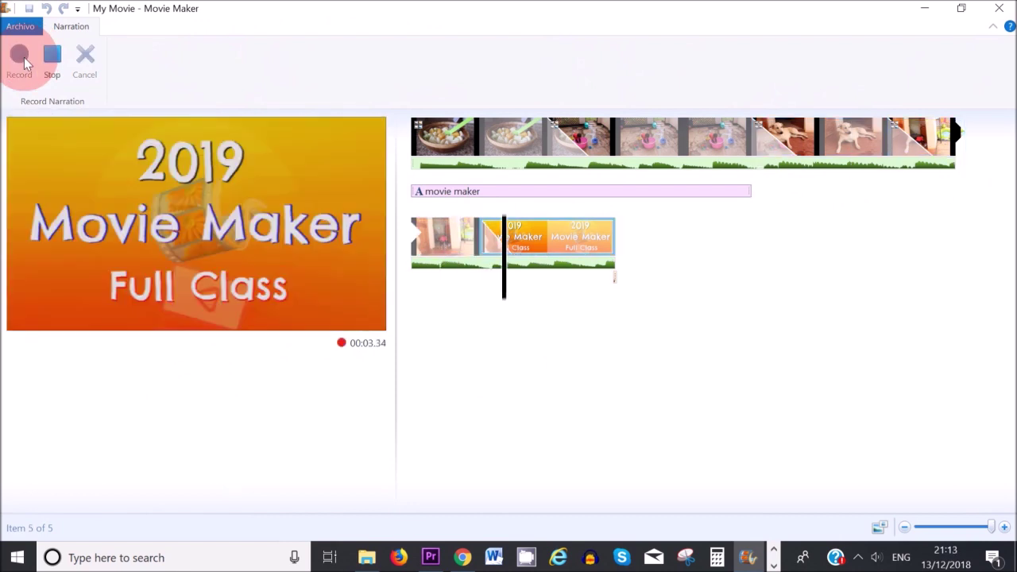
click(51, 55)
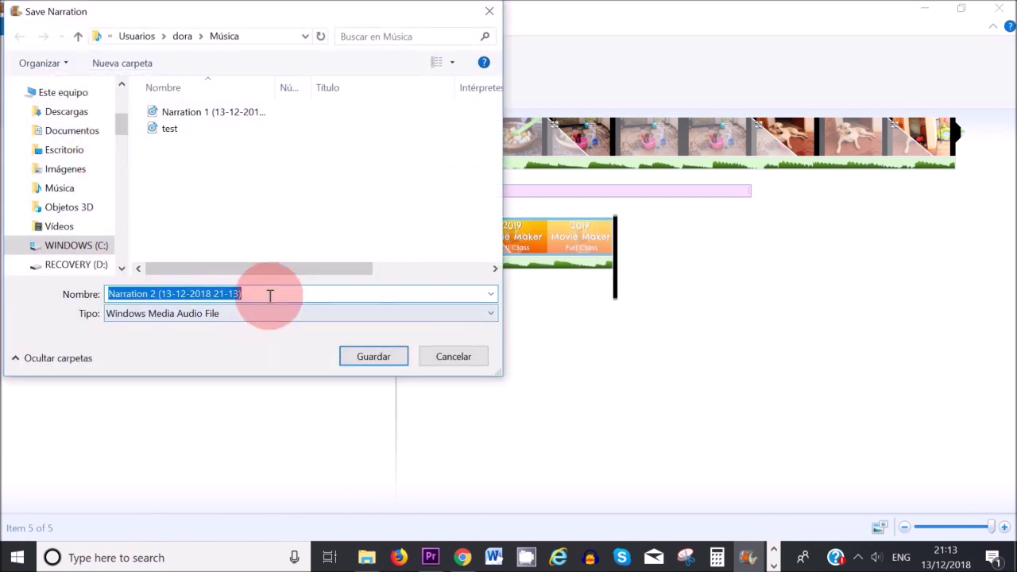
- Save the recorded narration in the Música folder as test1
text(t)
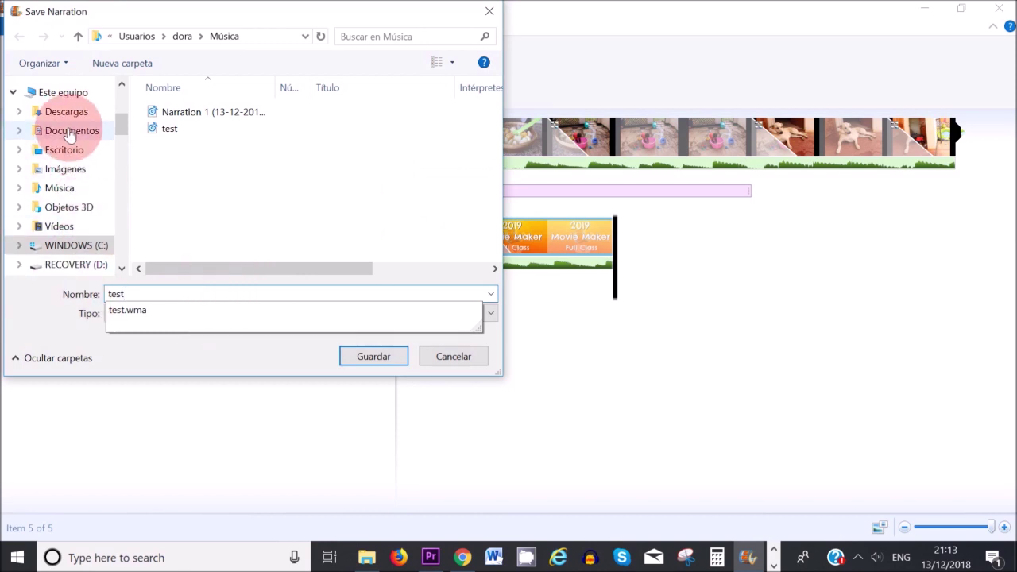
text(est1)
click(358, 357)
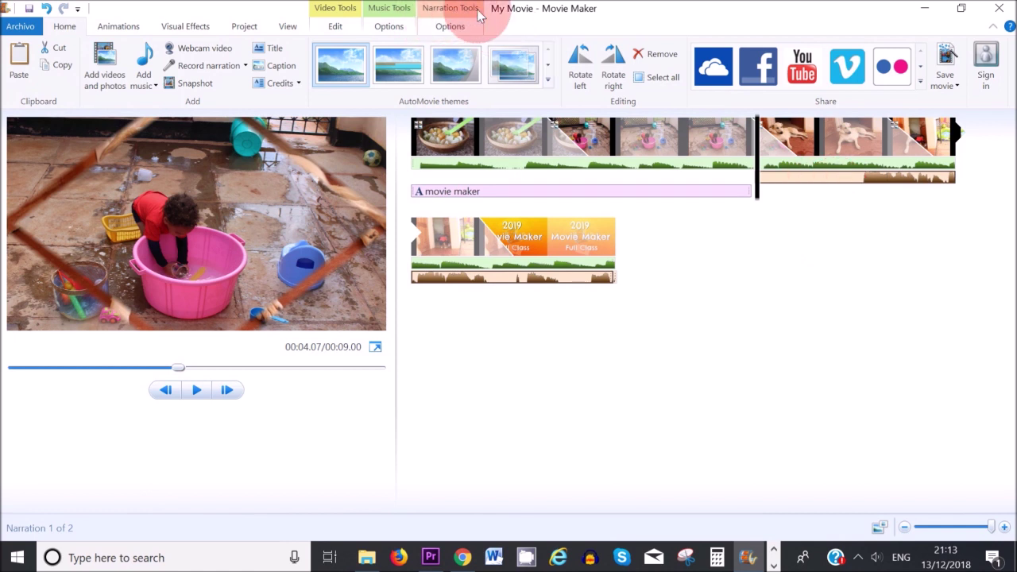
- Split the narration at about 5.17 seconds, just before the voice starts over the dog photo
click(441, 30)
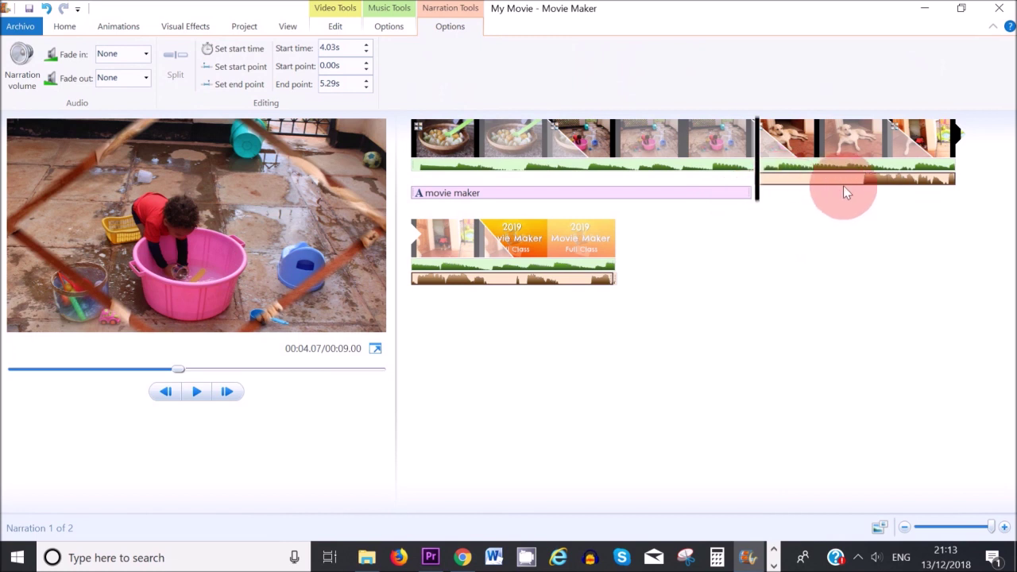
drag(760, 198, 857, 204)
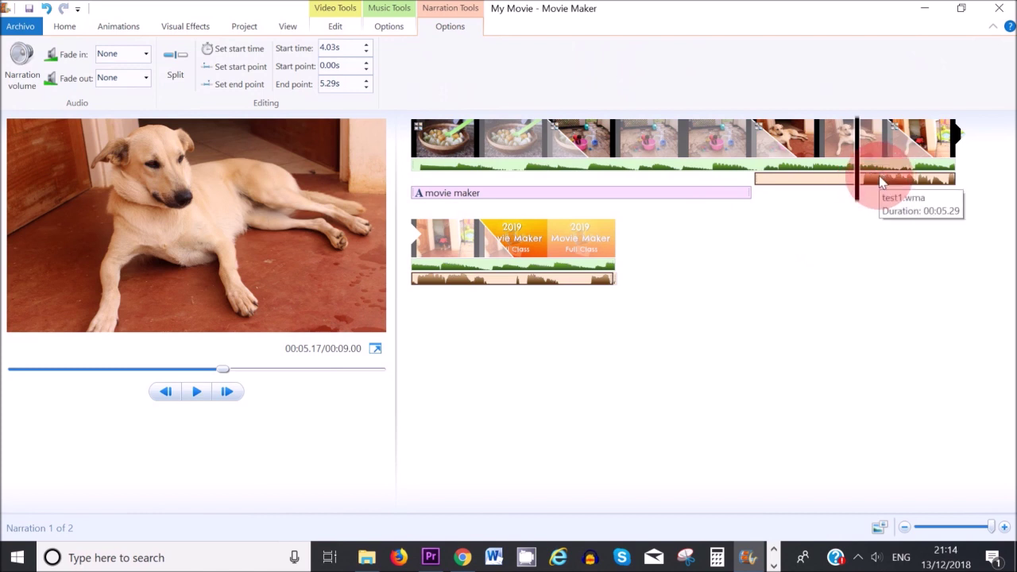
click(183, 71)
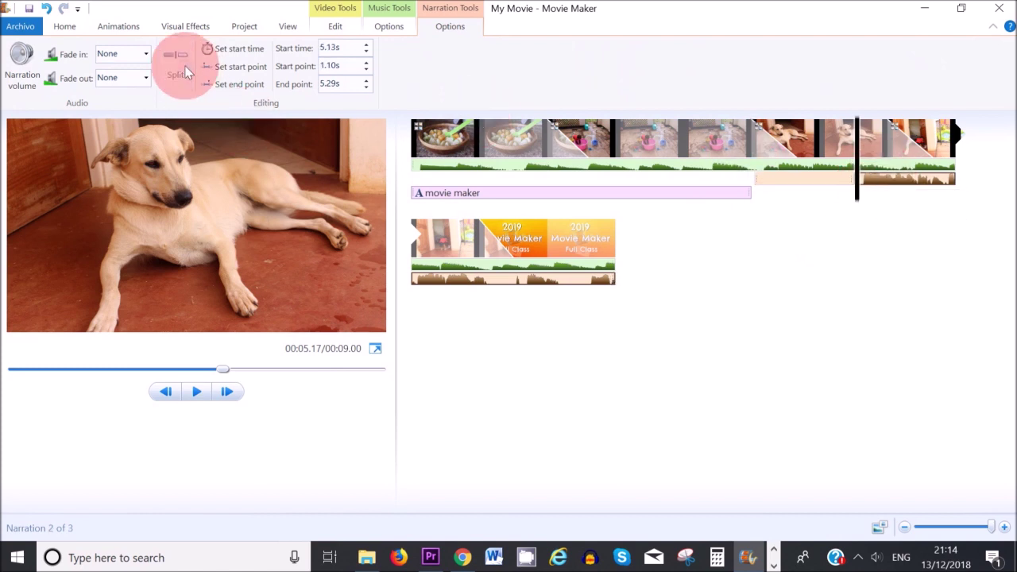
- Remove the silent opening piece of the narration and move the remaining piece back to about 4.07 seconds, at the dog photo's beginning
click(799, 184)
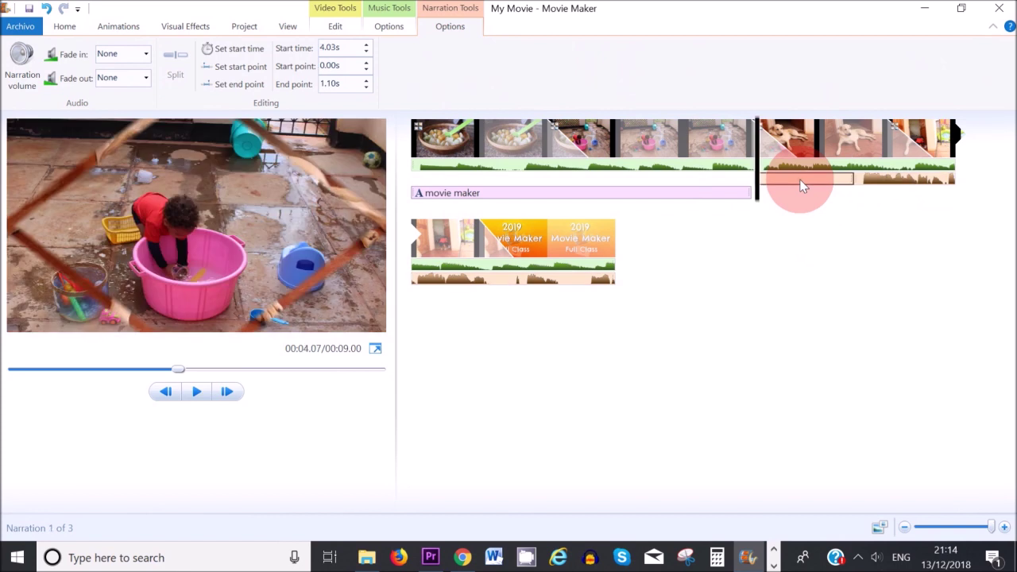
right_click(806, 182)
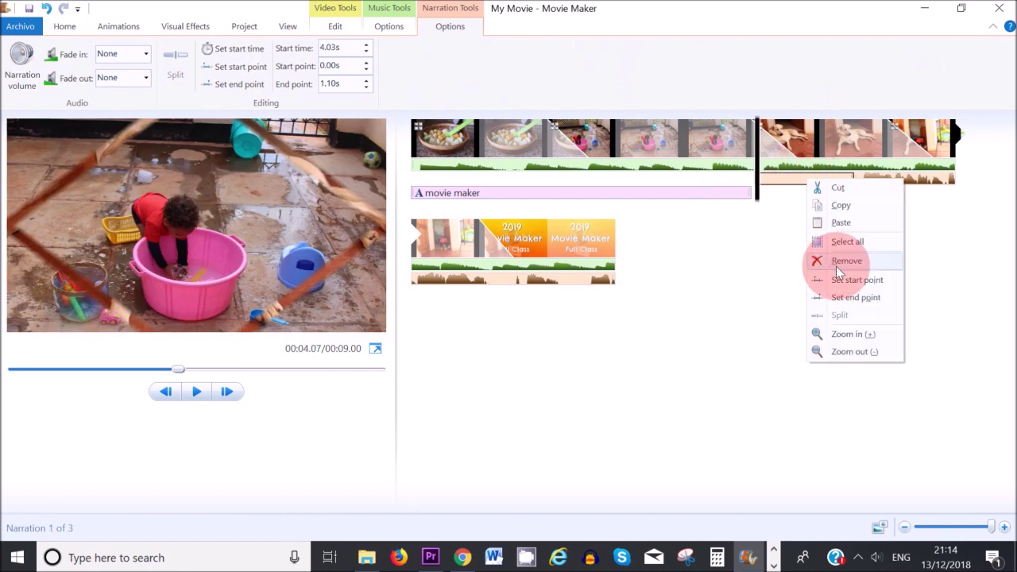
click(65, 26)
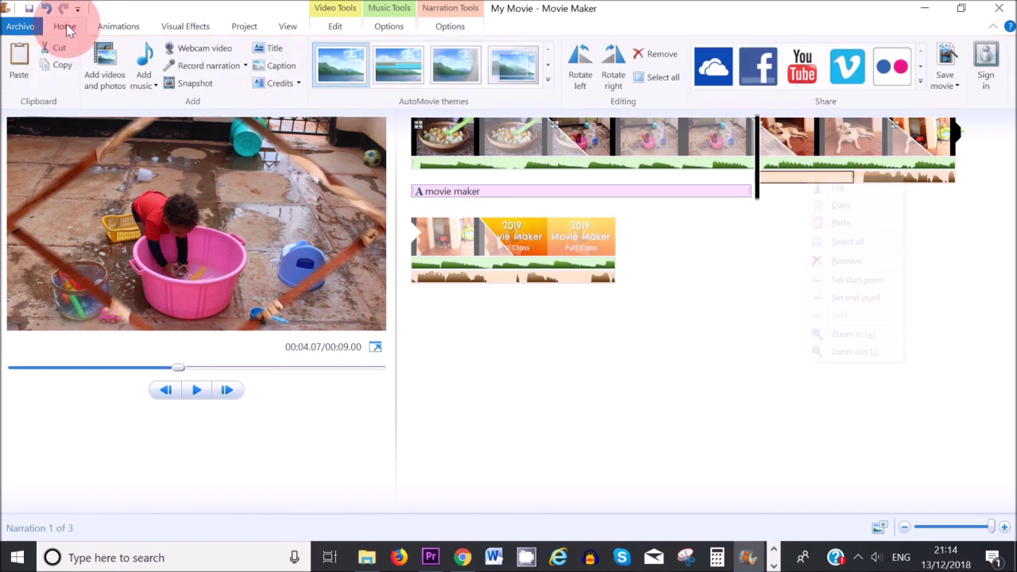
click(658, 56)
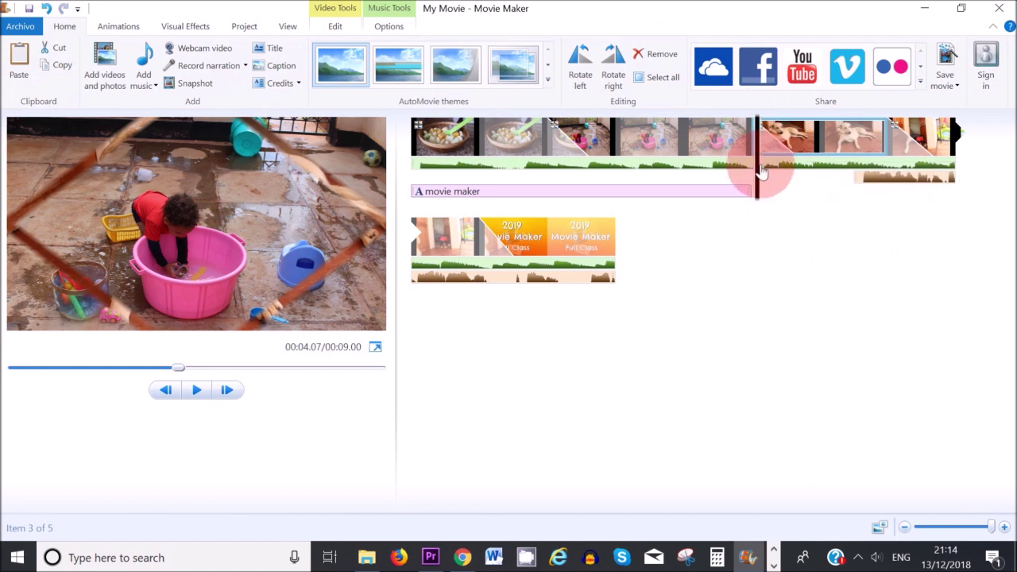
click(897, 184)
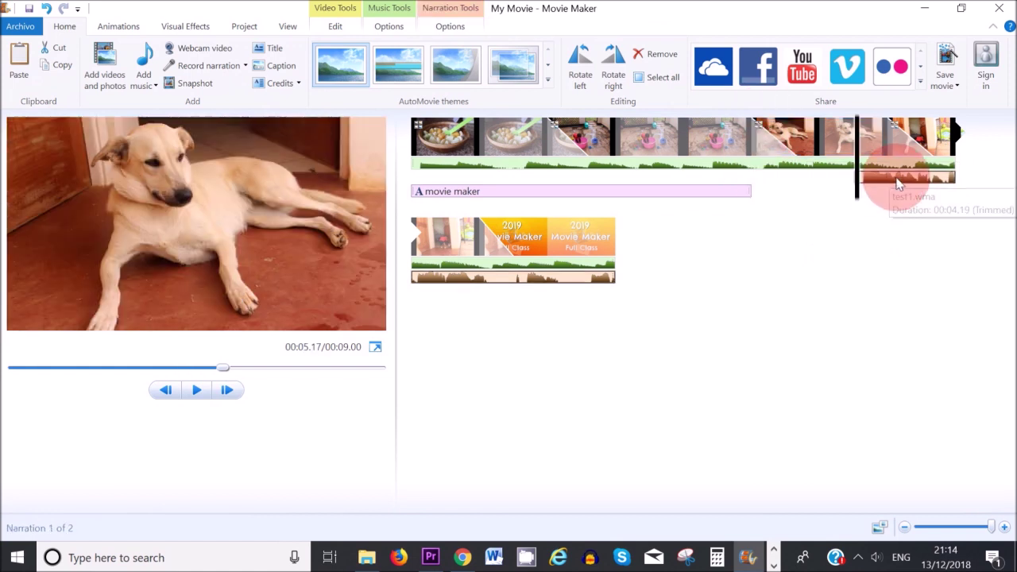
drag(898, 184, 757, 184)
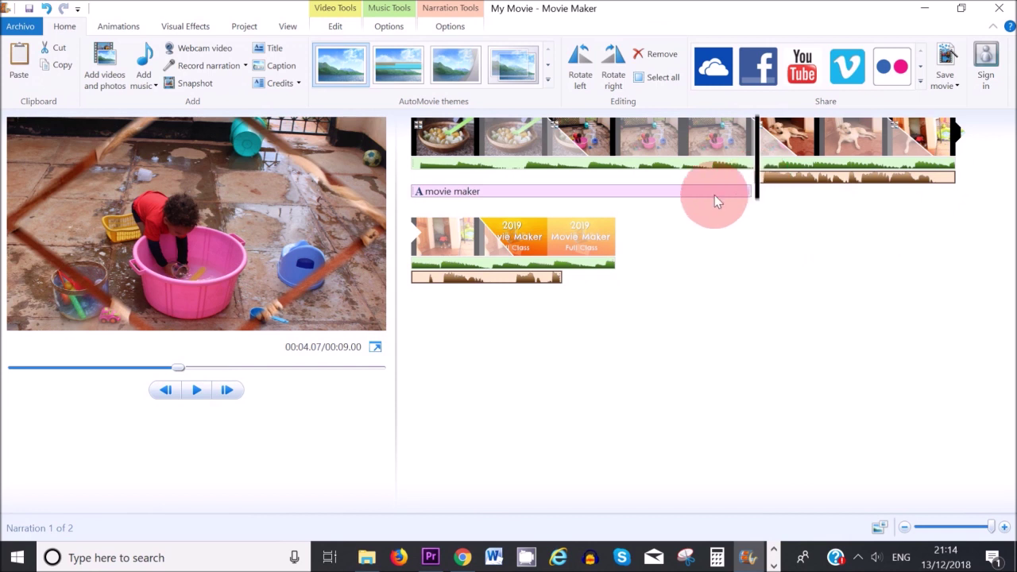
- Play the movie from the dog photo to its end to check the trimmed narration, and reselect the narration at the dog photo
click(212, 402)
click(199, 397)
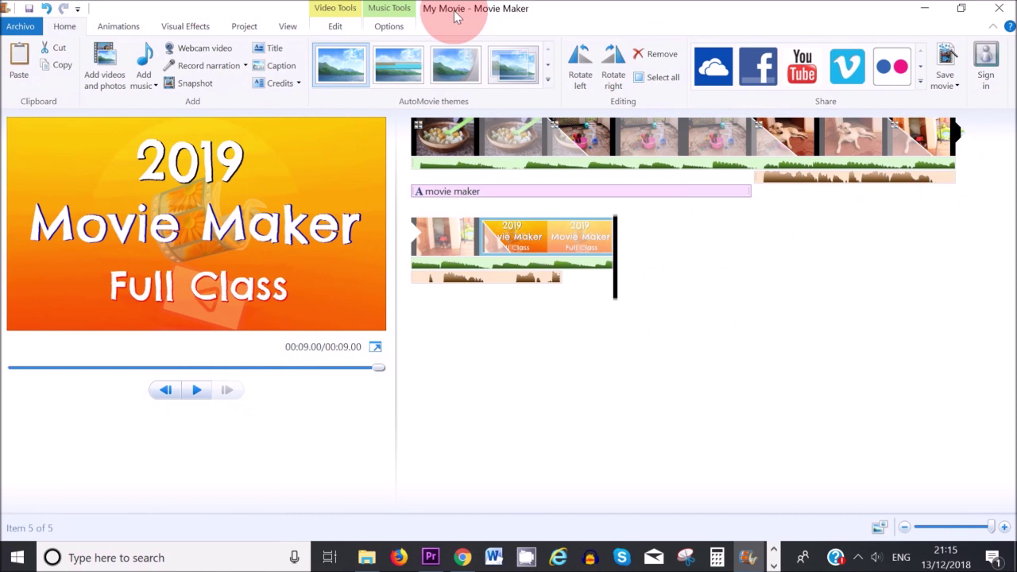
click(798, 181)
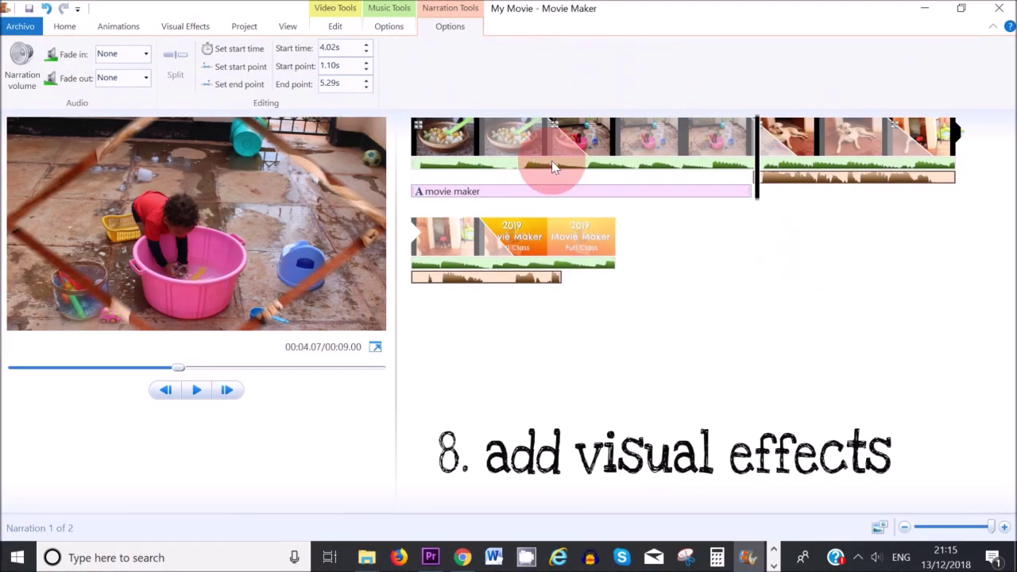
- Preview the visual effects on the second photo, and apply the second black-and-white effect to the photo after the dog photo
click(495, 144)
click(616, 137)
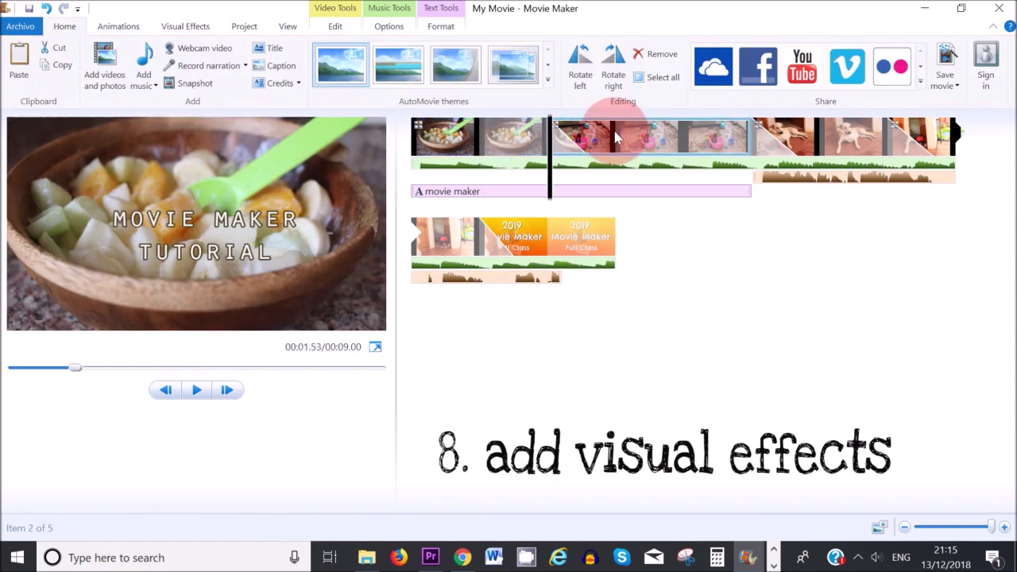
click(185, 26)
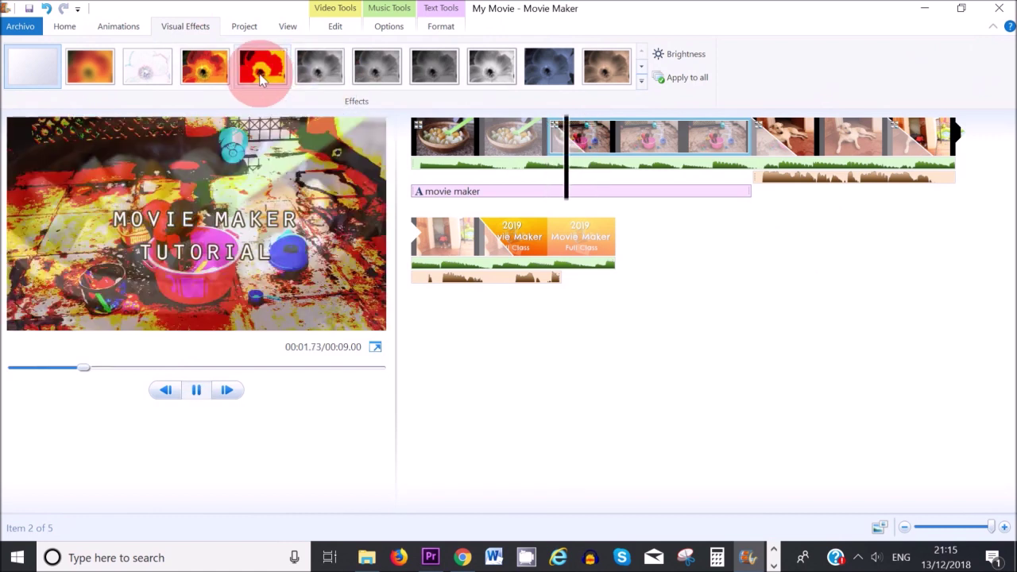
click(867, 238)
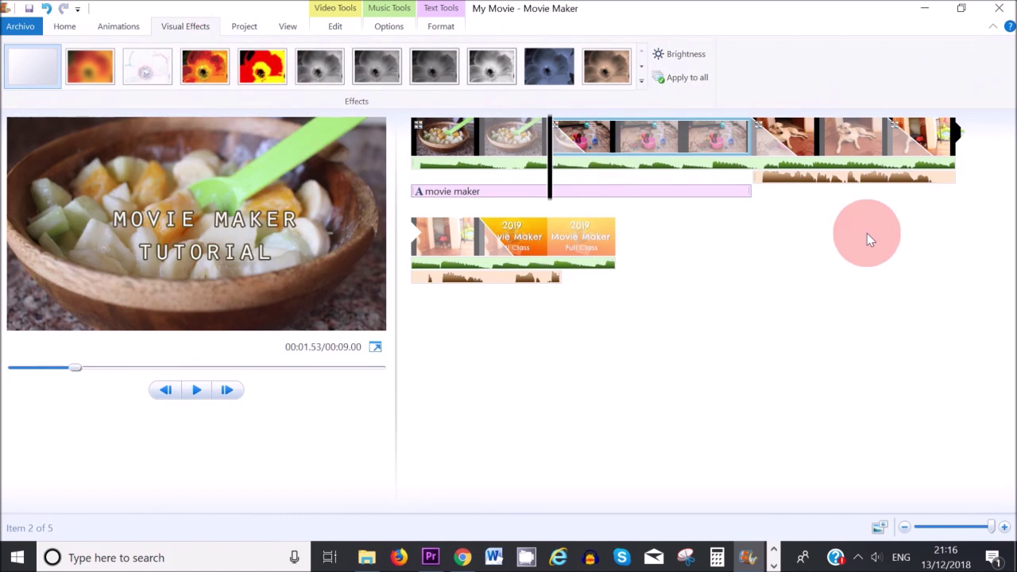
click(920, 146)
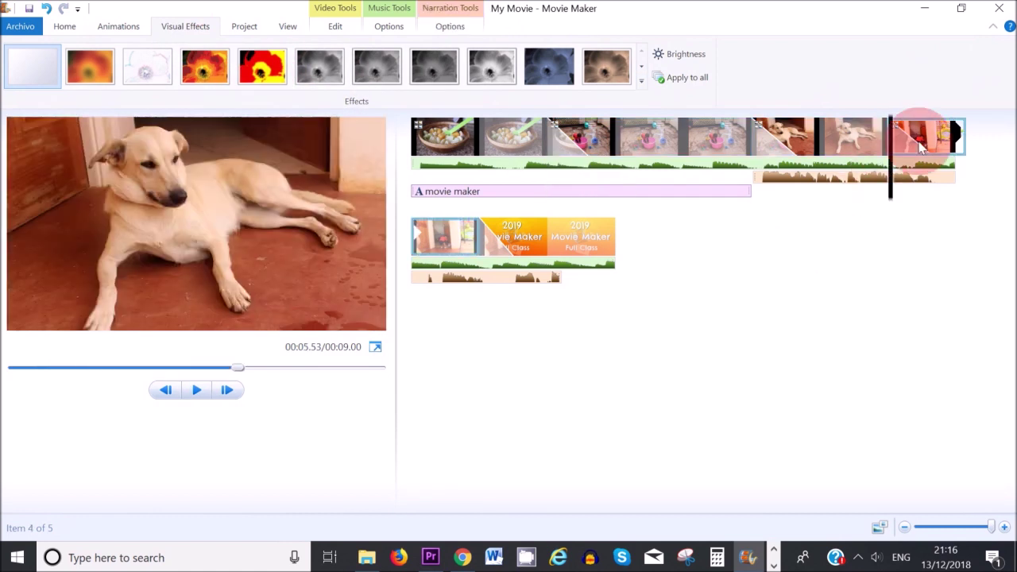
click(397, 70)
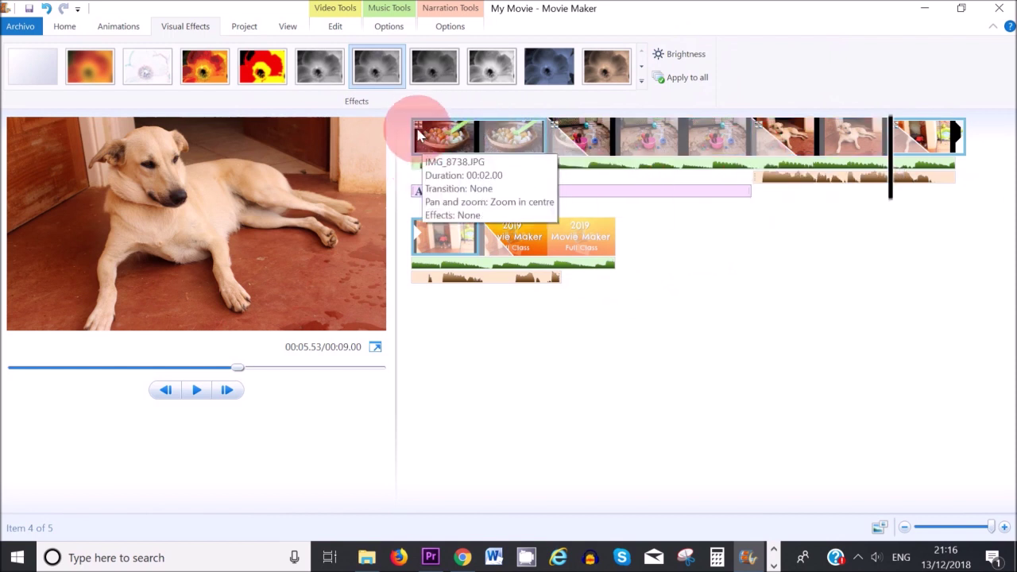
- Add a title slide before the fruit bowl photo with the text "movie maker tutorial"
click(414, 148)
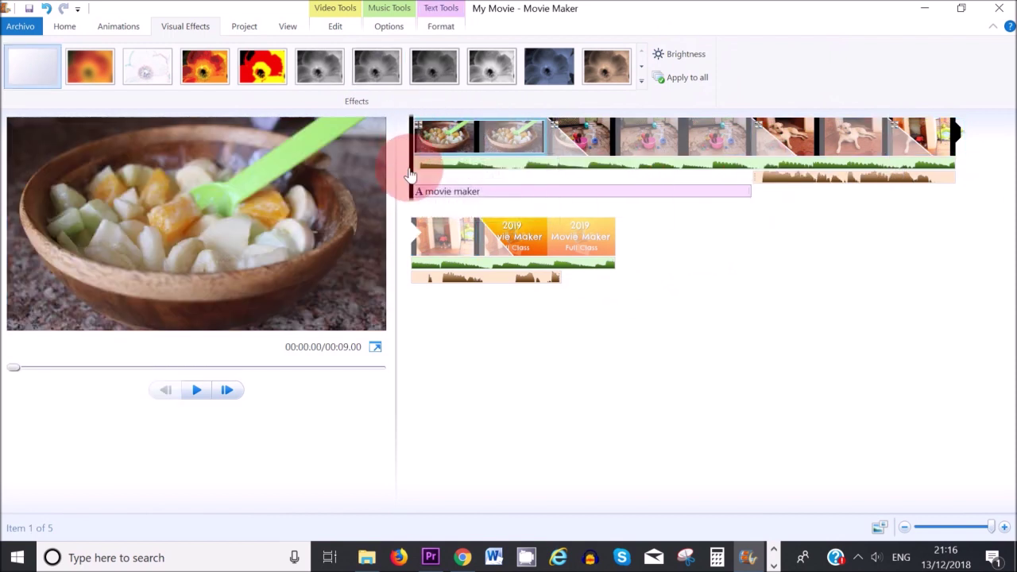
click(68, 28)
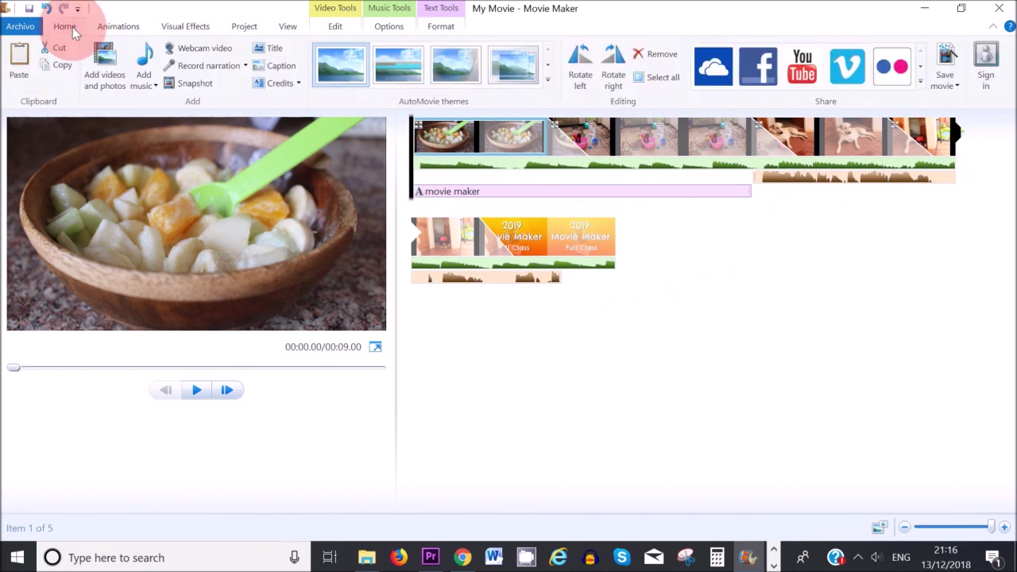
click(272, 48)
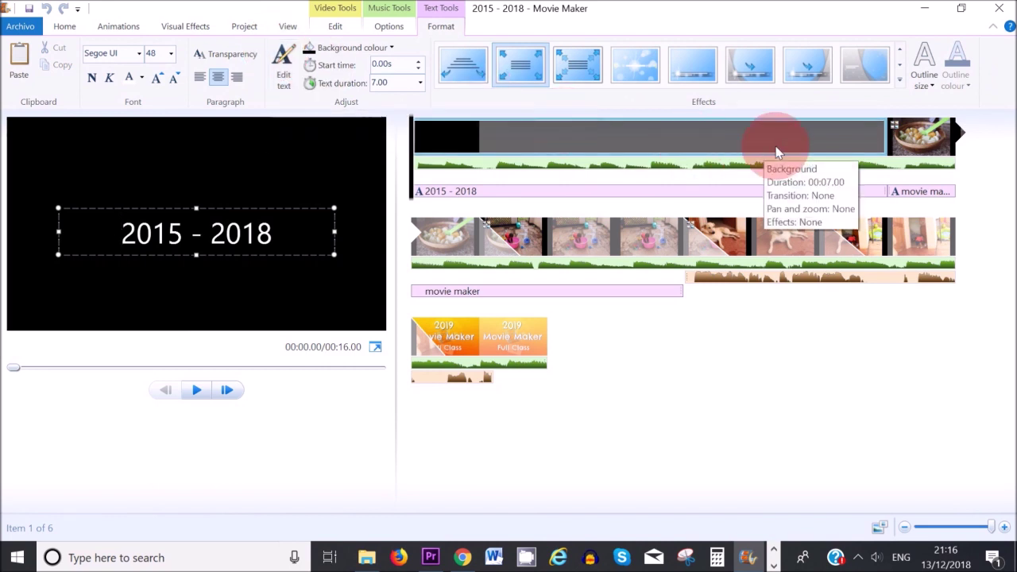
drag(272, 238, 151, 235)
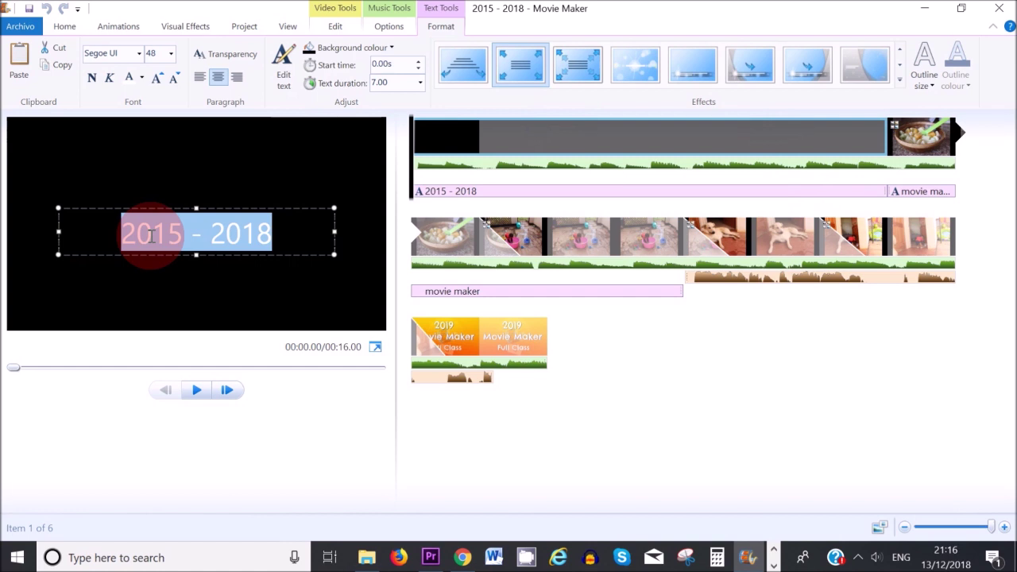
text(movie maker tutorial)
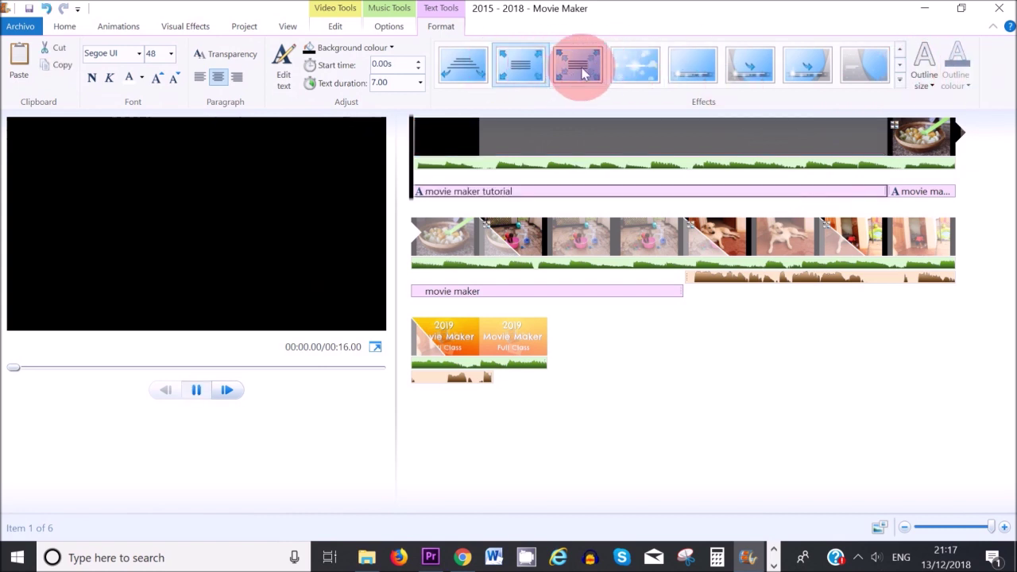
- Apply the fourth text effect, with the drifting light circles, to the title and set its font to bold Prestige Elite
click(623, 82)
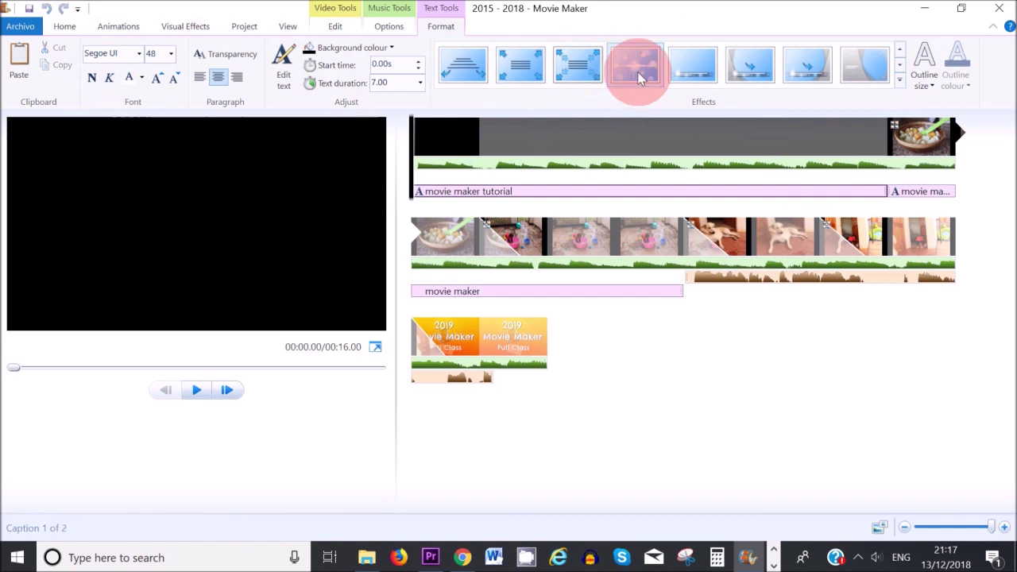
click(344, 187)
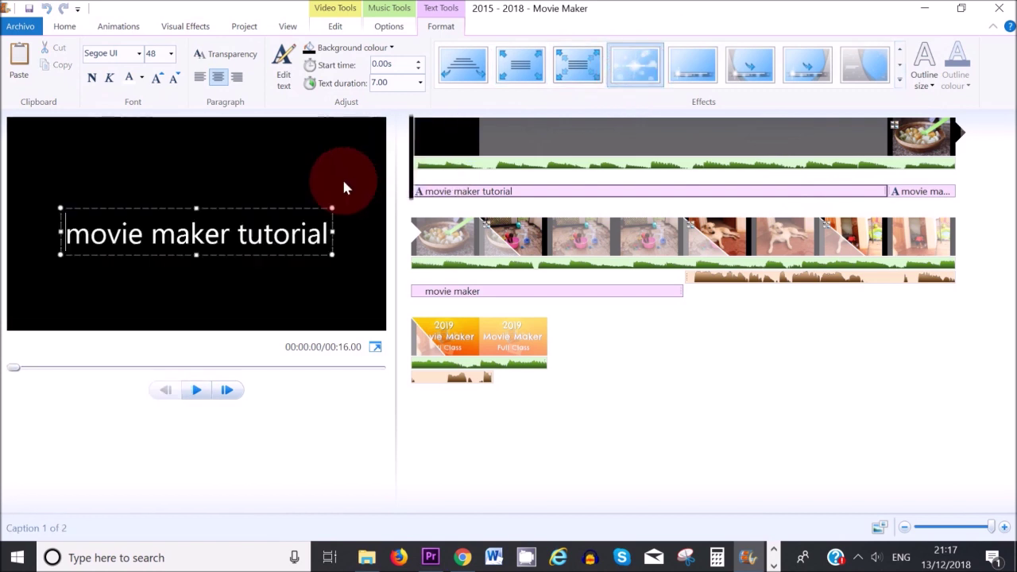
click(138, 53)
click(131, 105)
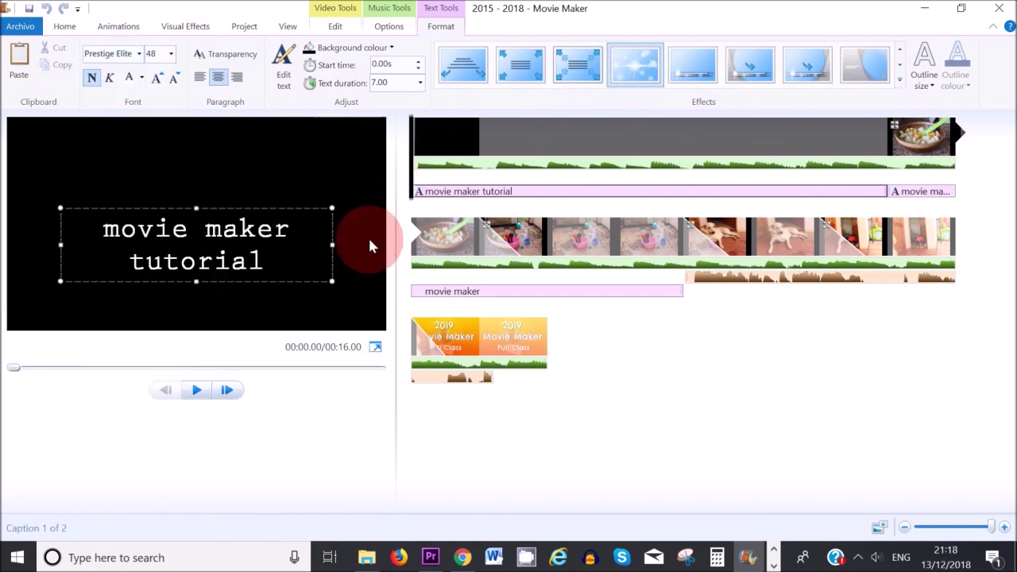
- Change the title slide's background colour to the palest orange theme colour
click(396, 52)
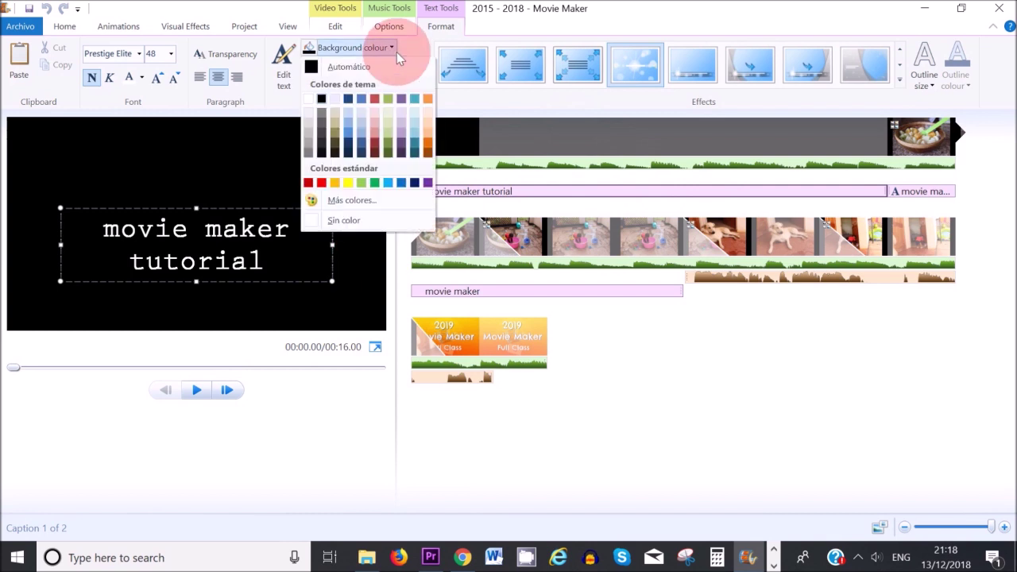
click(429, 114)
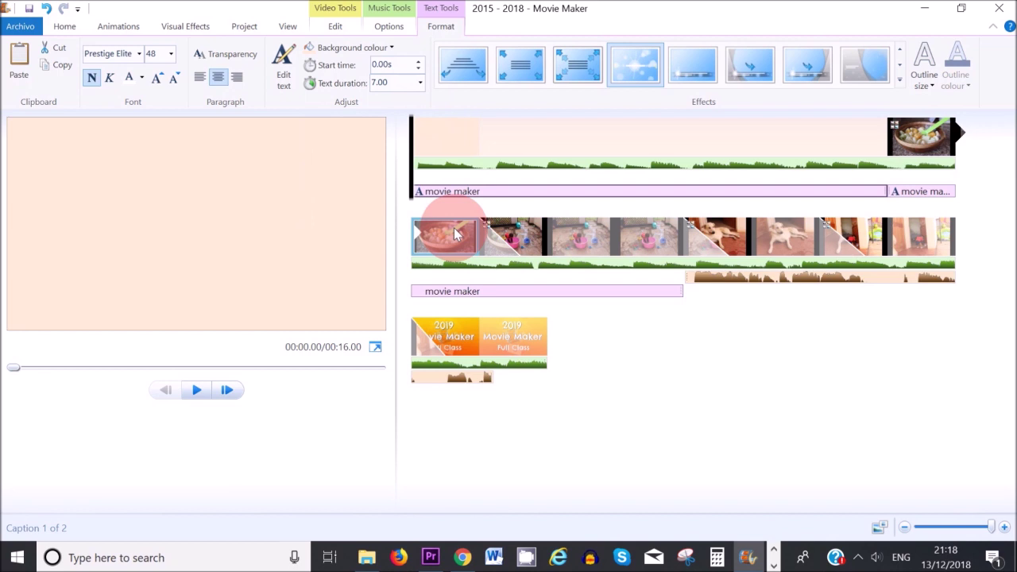
- Set the durations of the title text and of its background slide to 2.00 seconds each
click(484, 190)
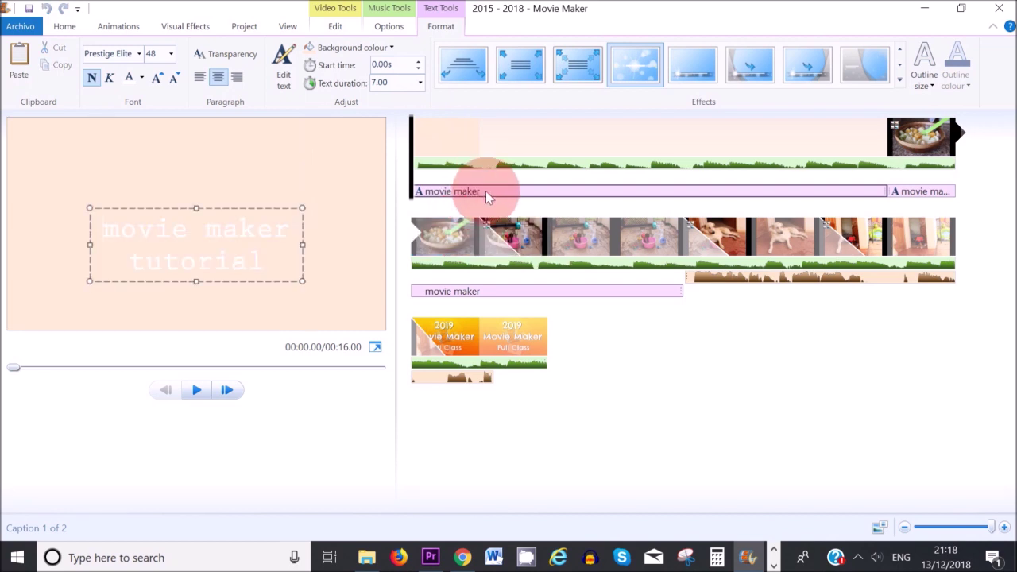
click(420, 83)
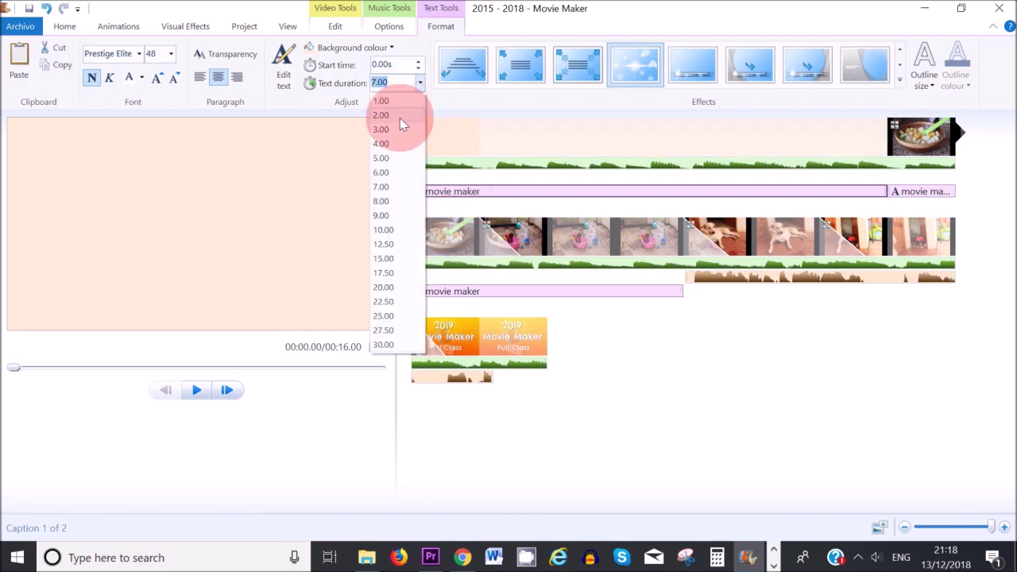
click(401, 120)
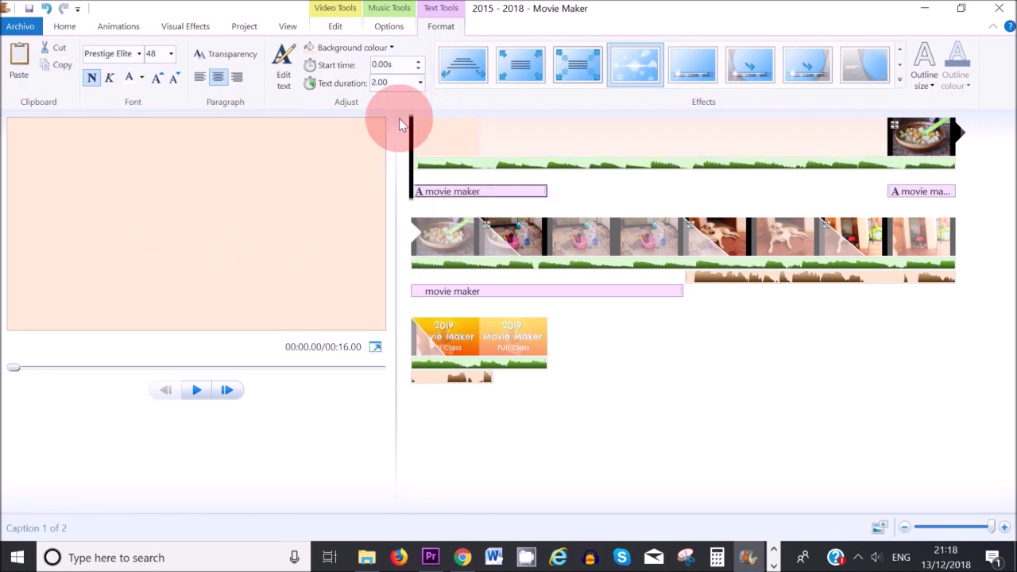
click(539, 130)
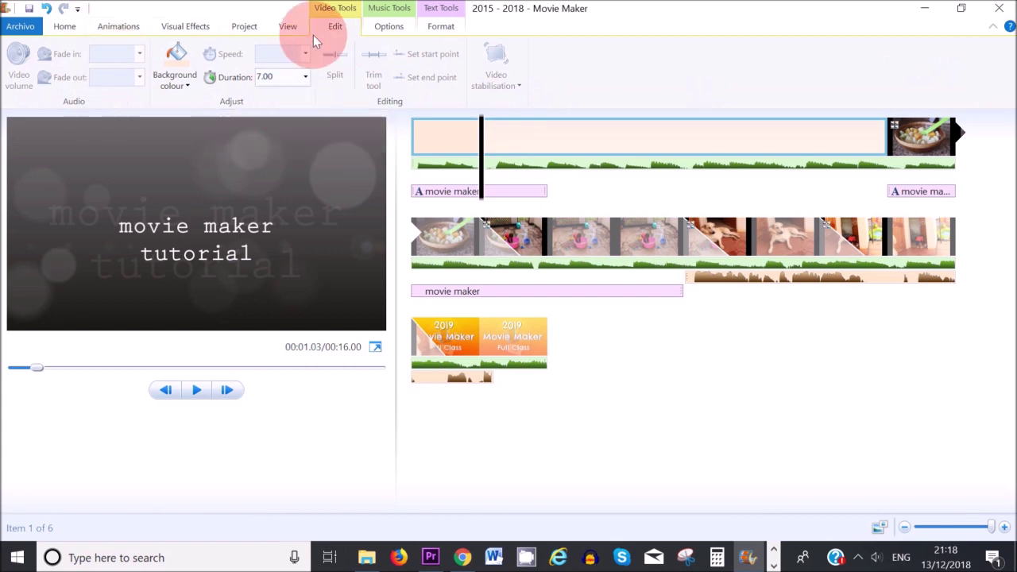
click(303, 80)
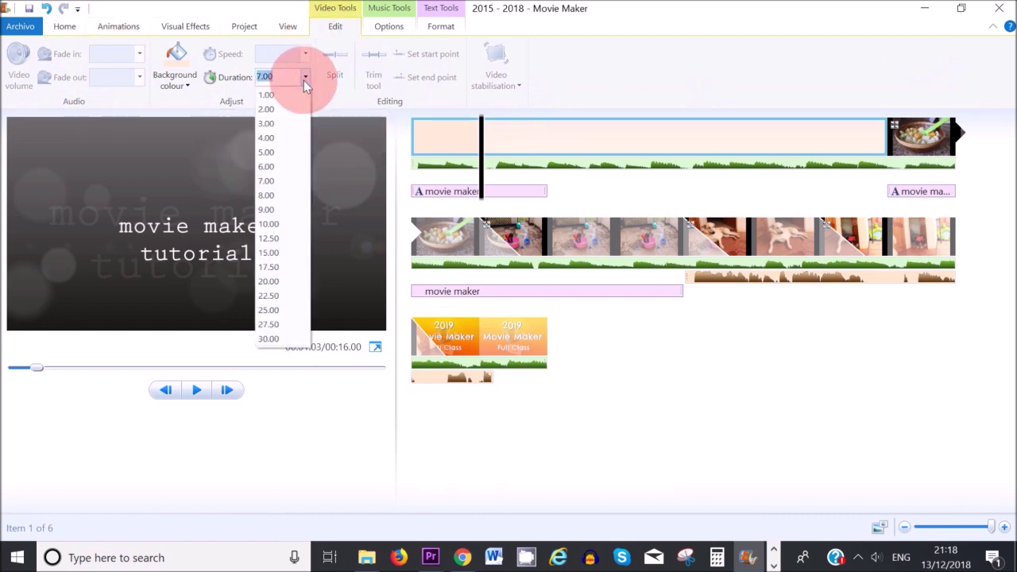
click(281, 109)
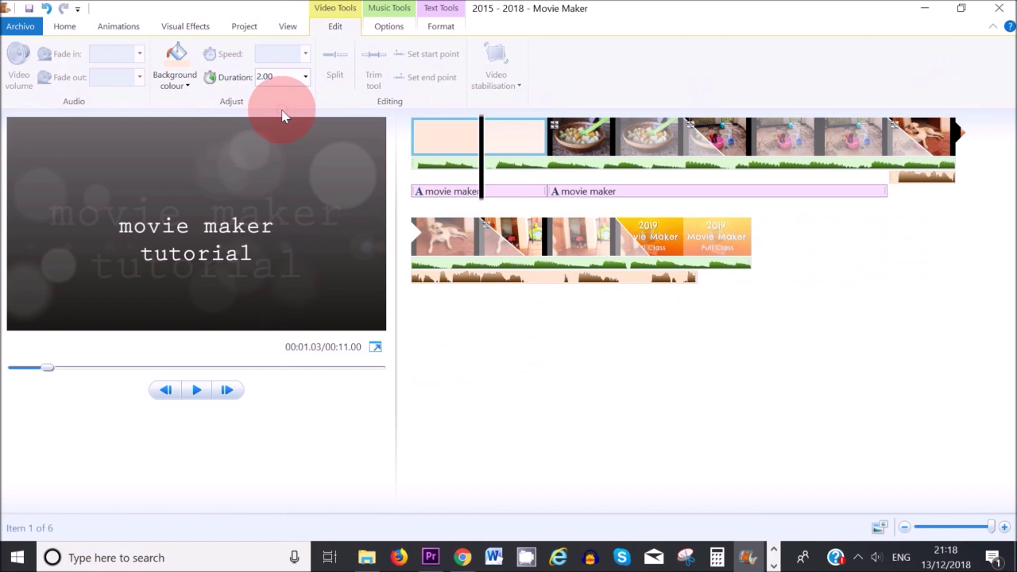
- Play the movie from the beginning to check the title slide together with the photos
mouse_move(463, 148)
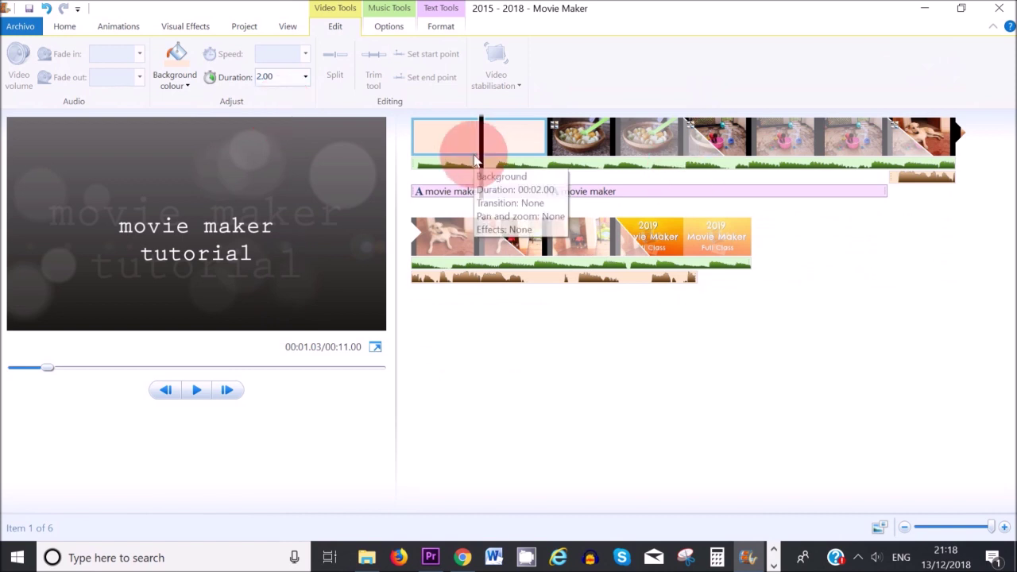
click(423, 147)
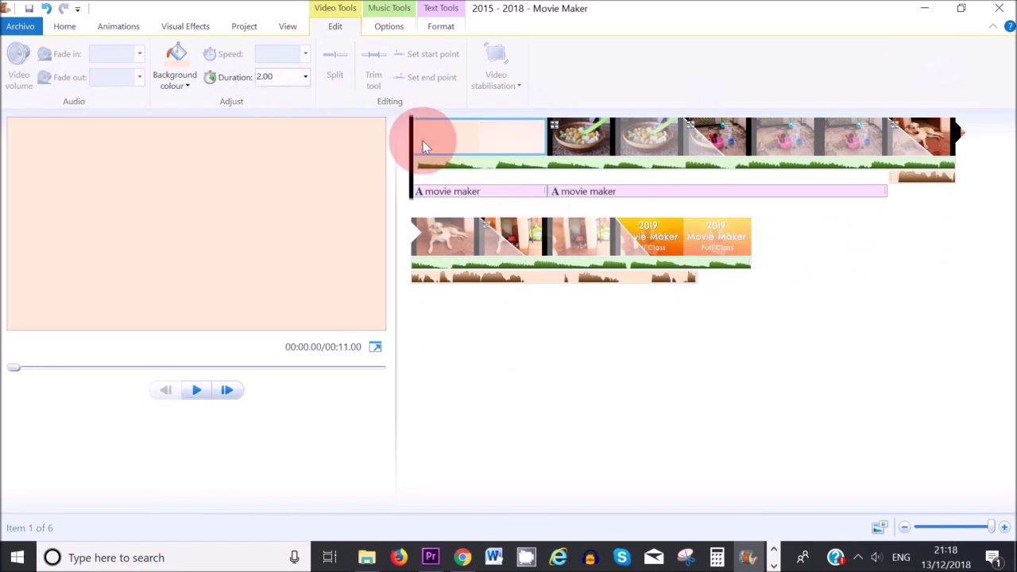
click(199, 392)
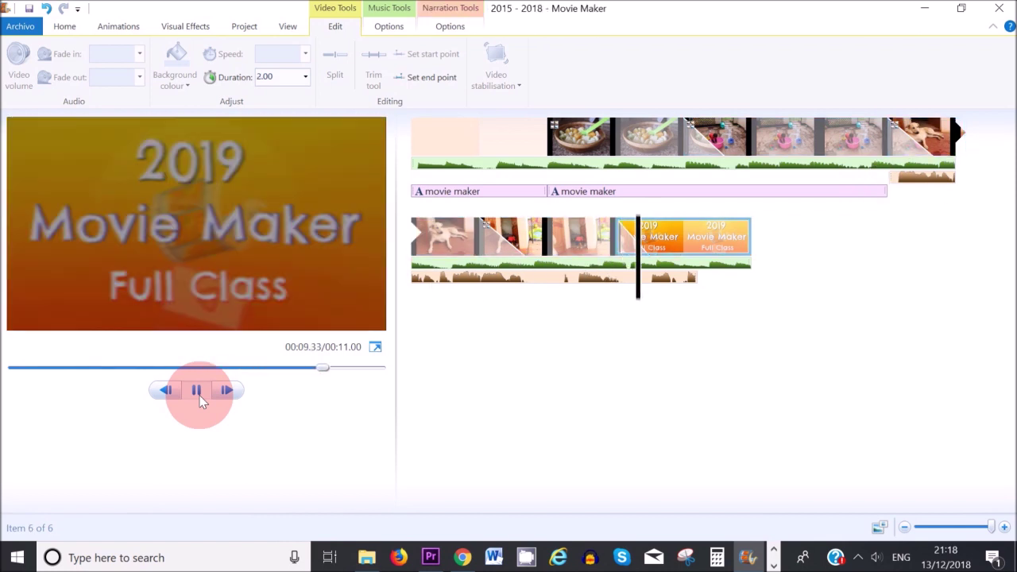
click(200, 396)
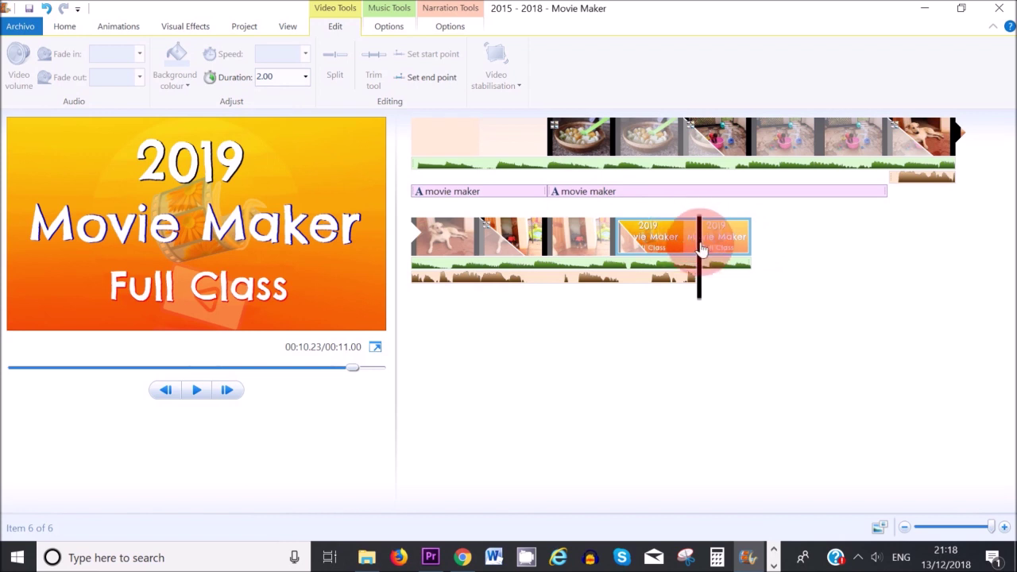
- Add a credits slide at the end of the movie with the heading "Tutor" and the tutor's name below it
click(65, 27)
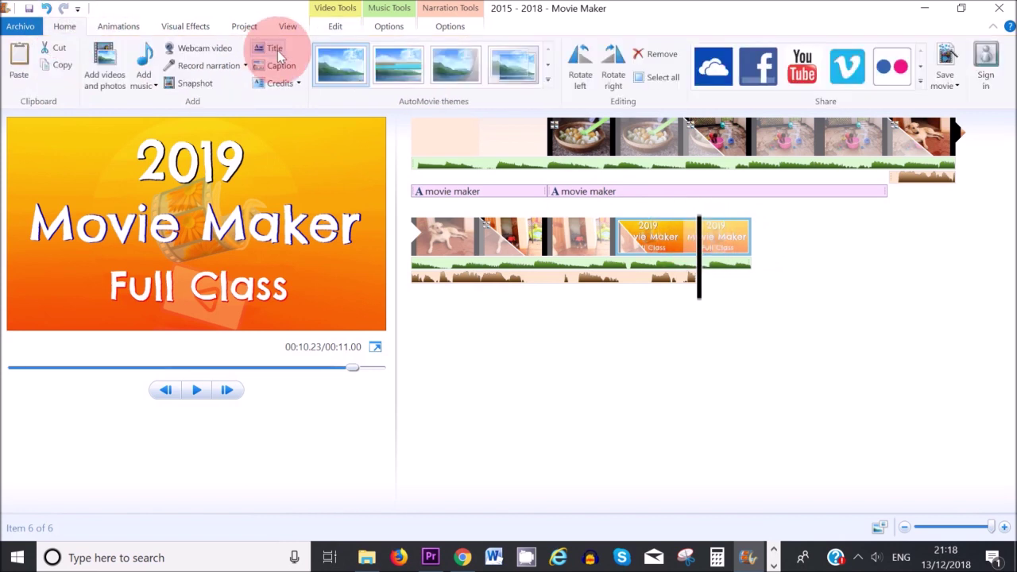
click(684, 238)
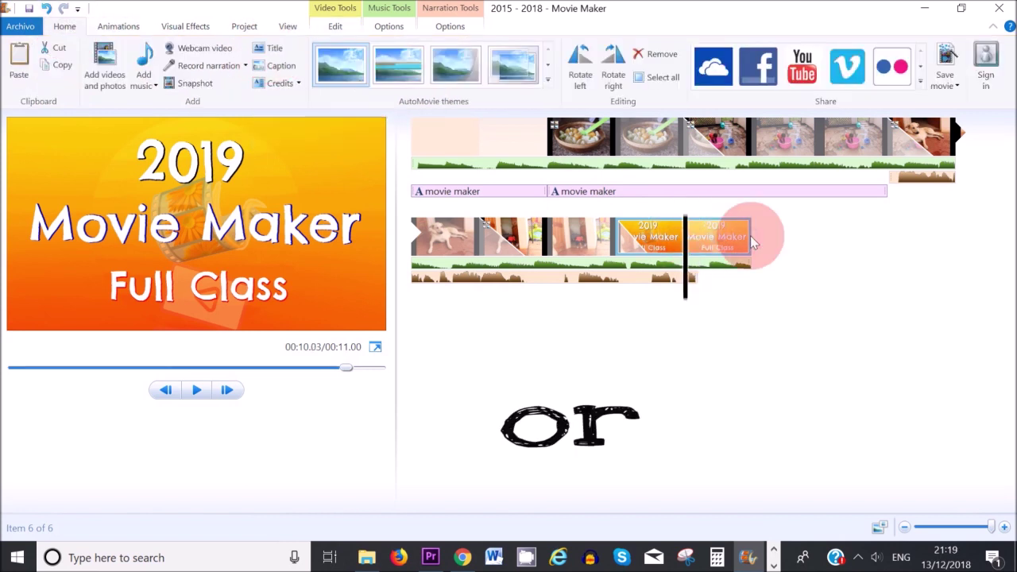
click(278, 83)
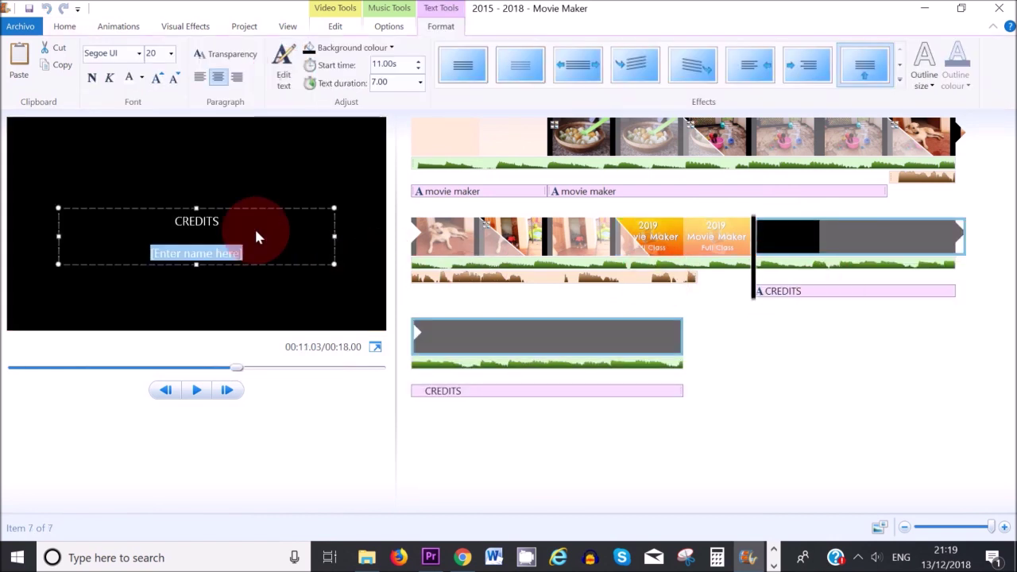
drag(226, 221, 159, 221)
text(Tutor)
click(136, 249)
text(Dorothy)
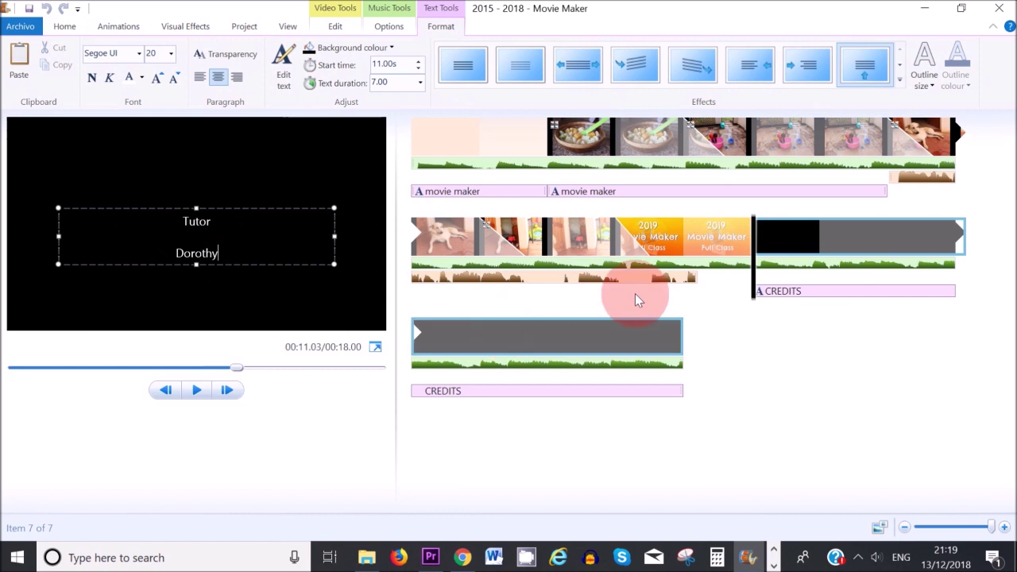
- Set the credits slide's duration to 2.00 seconds
click(877, 228)
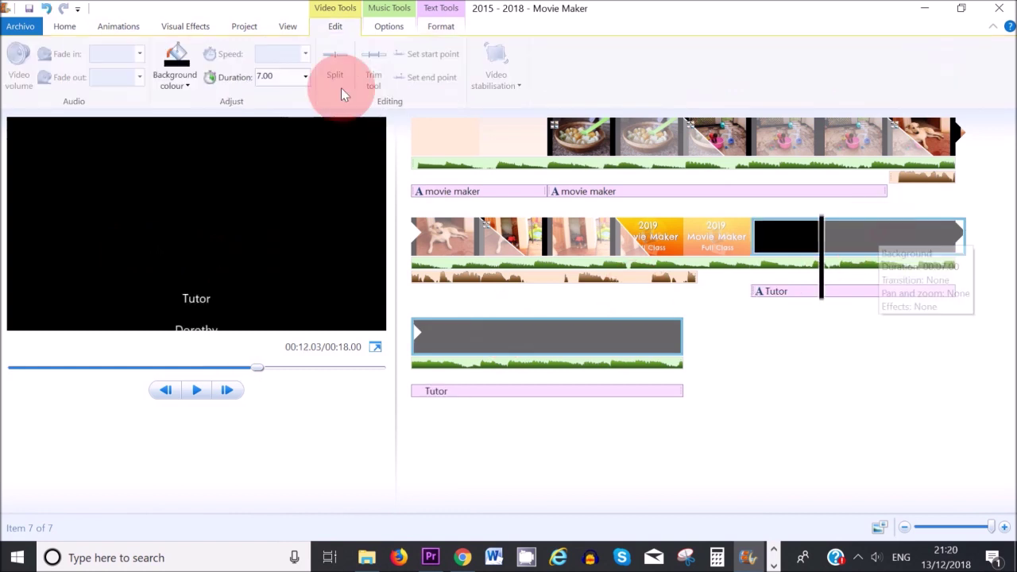
click(307, 77)
click(294, 115)
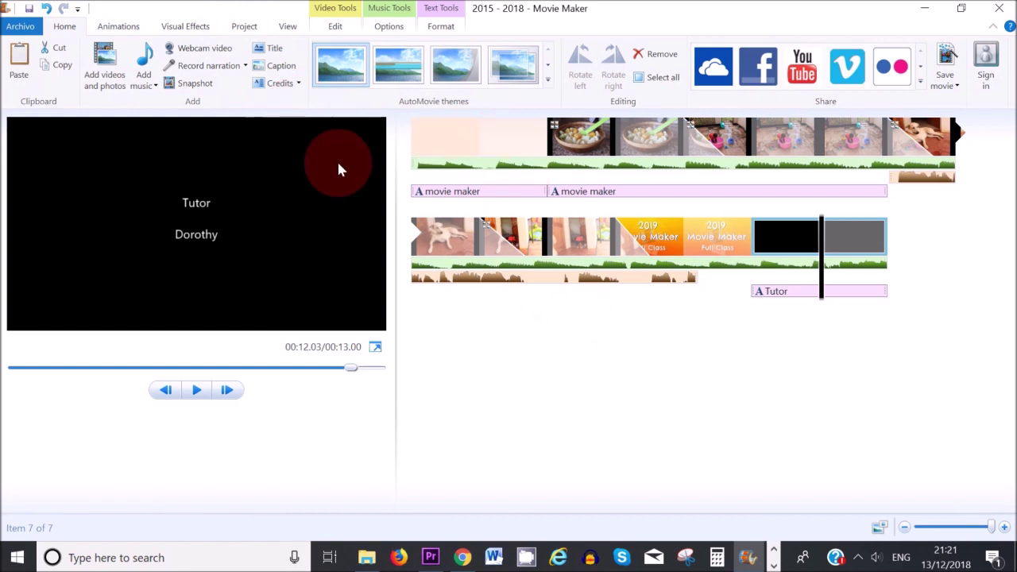
- Choose the Widescreen (16:9) aspect ratio for the project
click(244, 26)
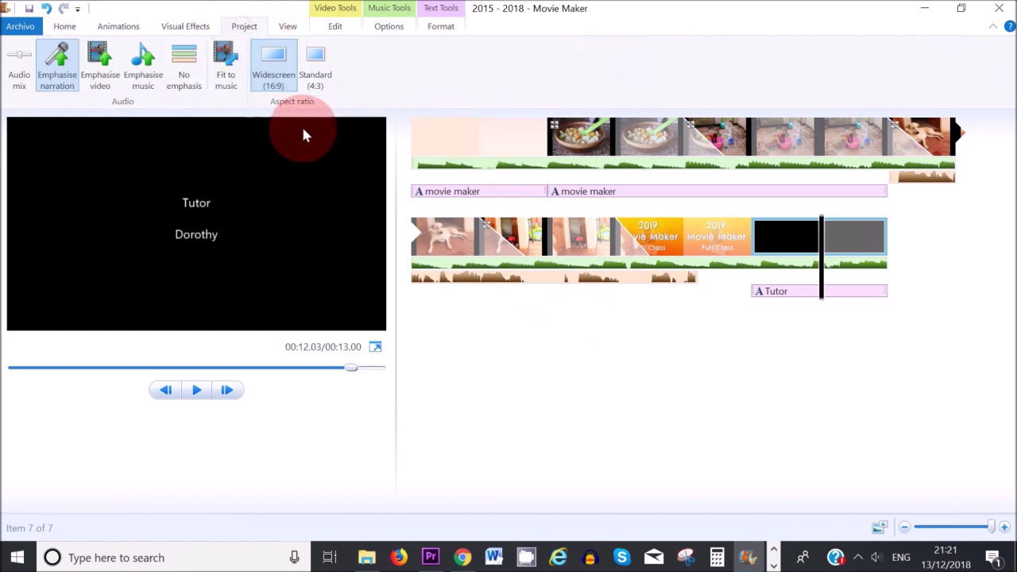
click(277, 79)
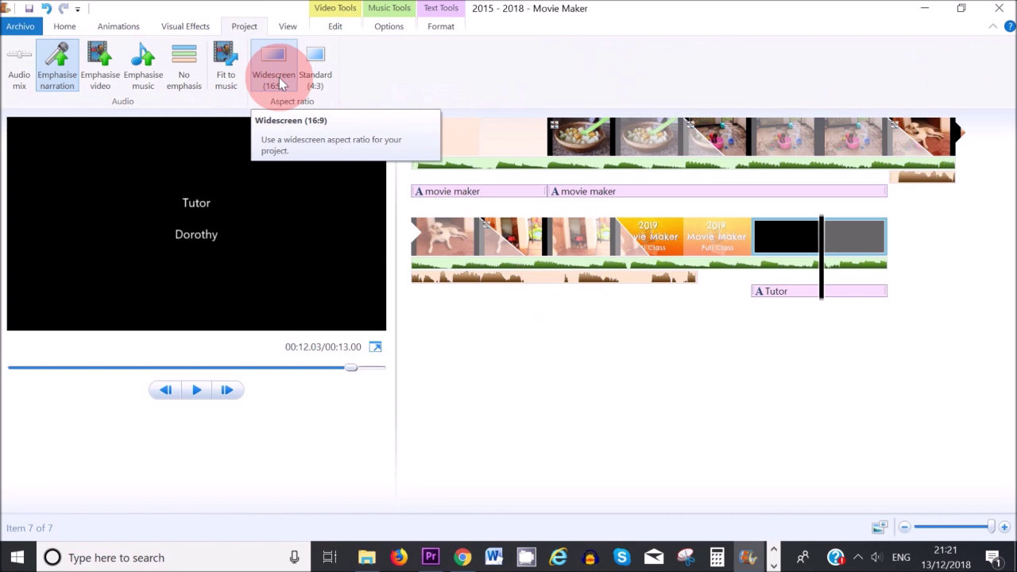
- Apply the Widescreen (16:9) aspect ratio and export the movie for high-definition display as an MPEG-4/H.264 file named "movie maker for pictures"
click(275, 79)
click(64, 27)
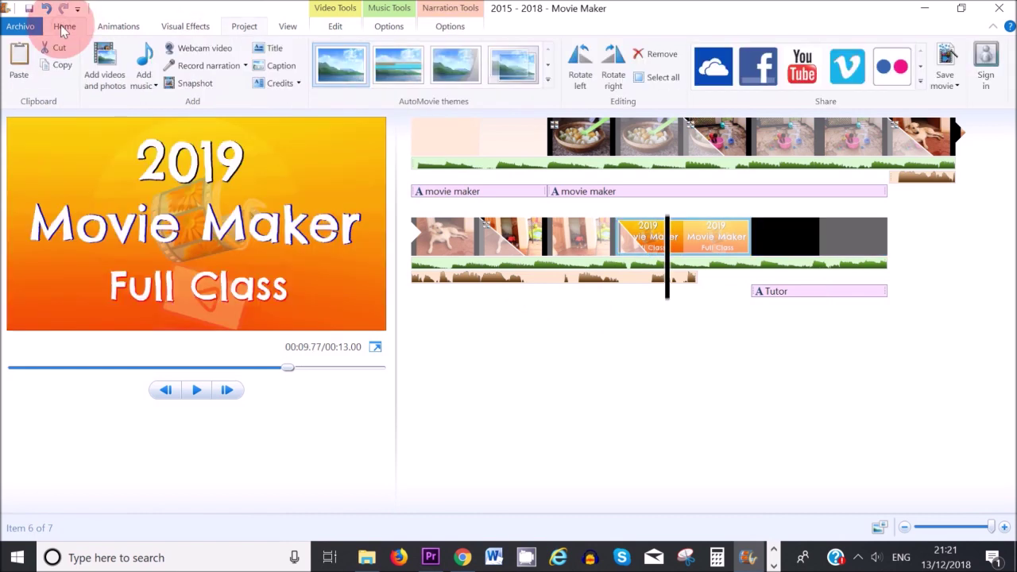
click(945, 80)
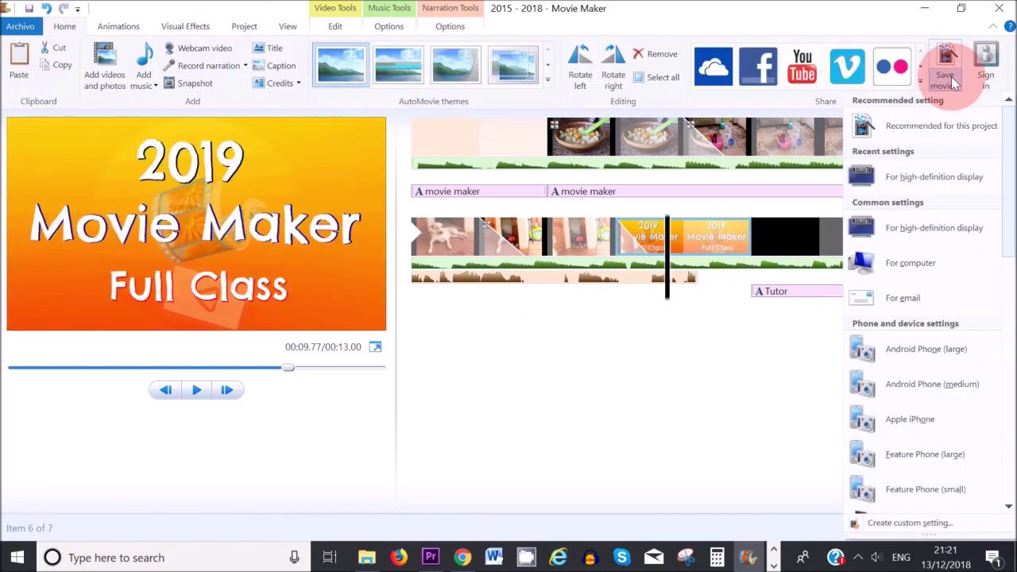
click(959, 186)
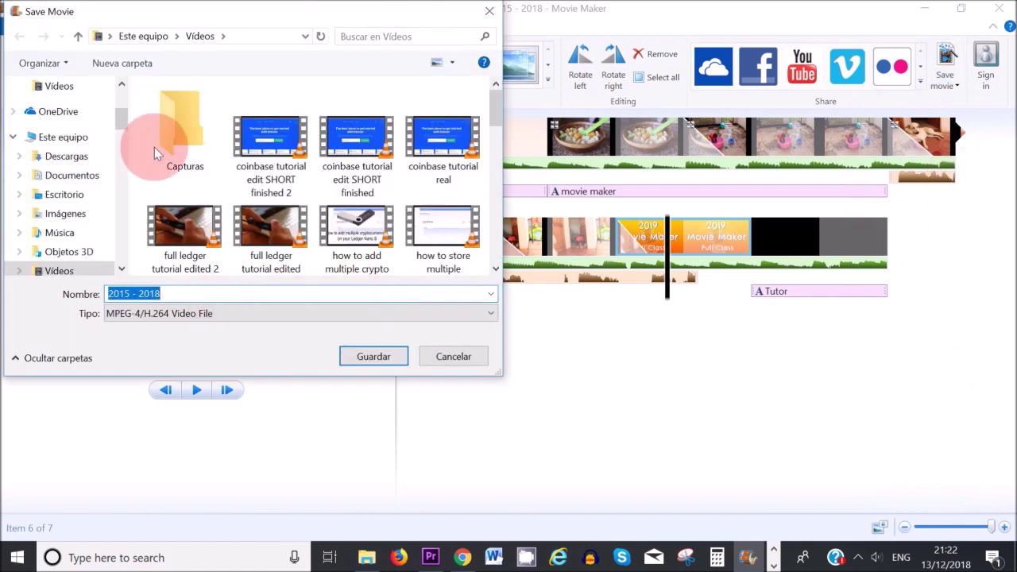
text(movie maker for pictures)
click(370, 356)
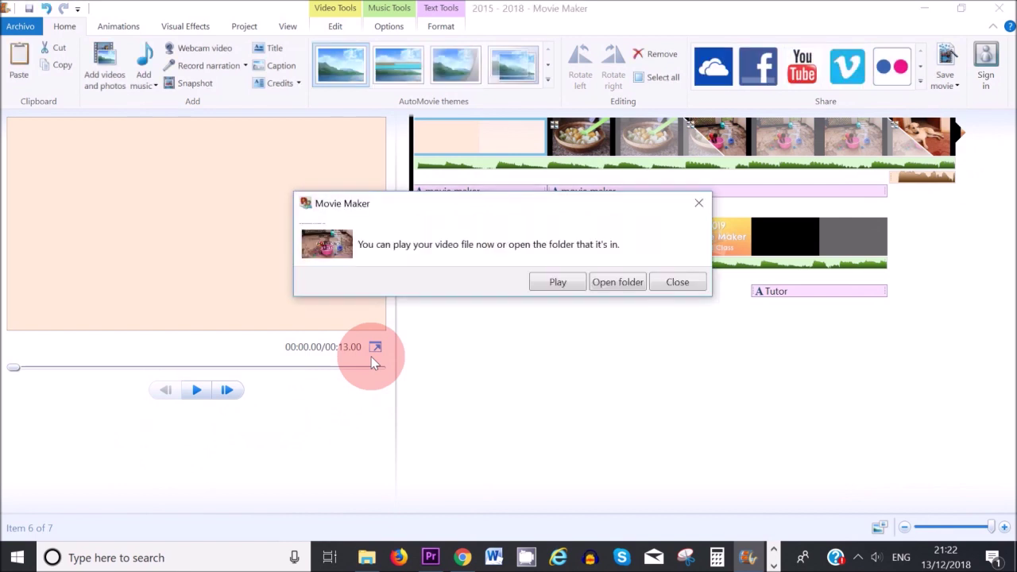
- Play the exported movie through in VLC media player, adjusting the sound volume, and close the player at the end
click(557, 283)
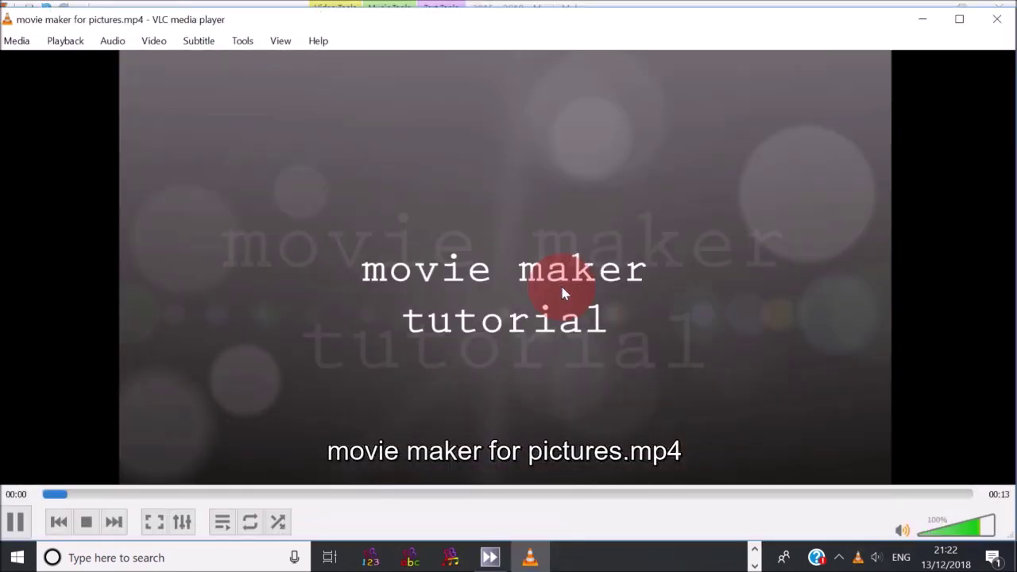
scroll(561, 287, up, 3)
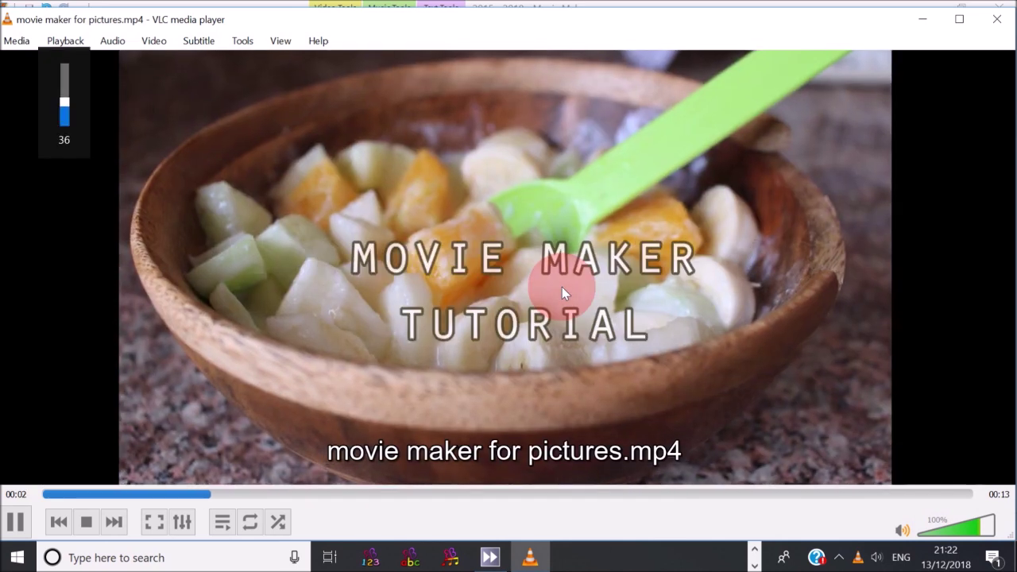
scroll(561, 288, up, 2)
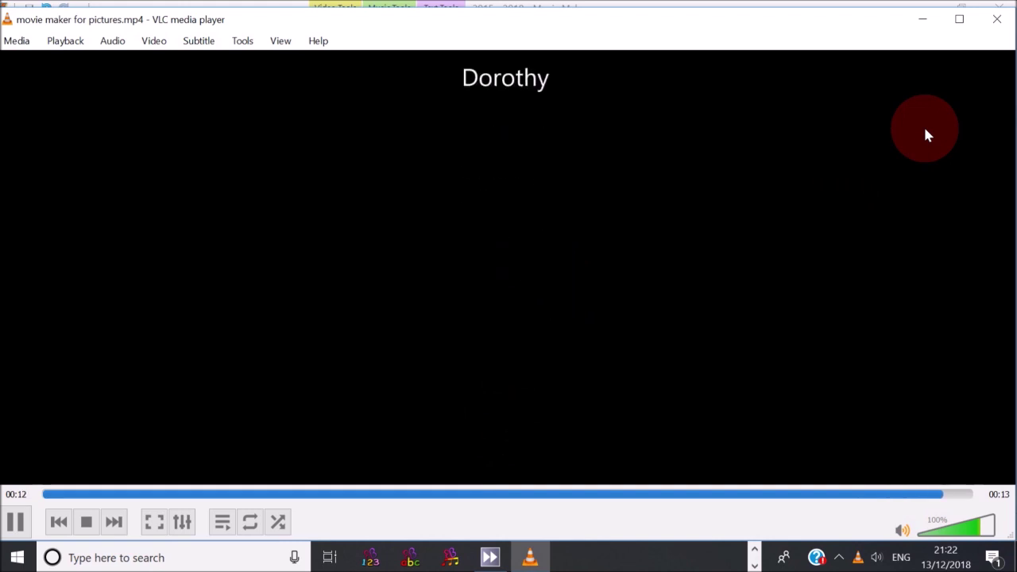
click(995, 26)
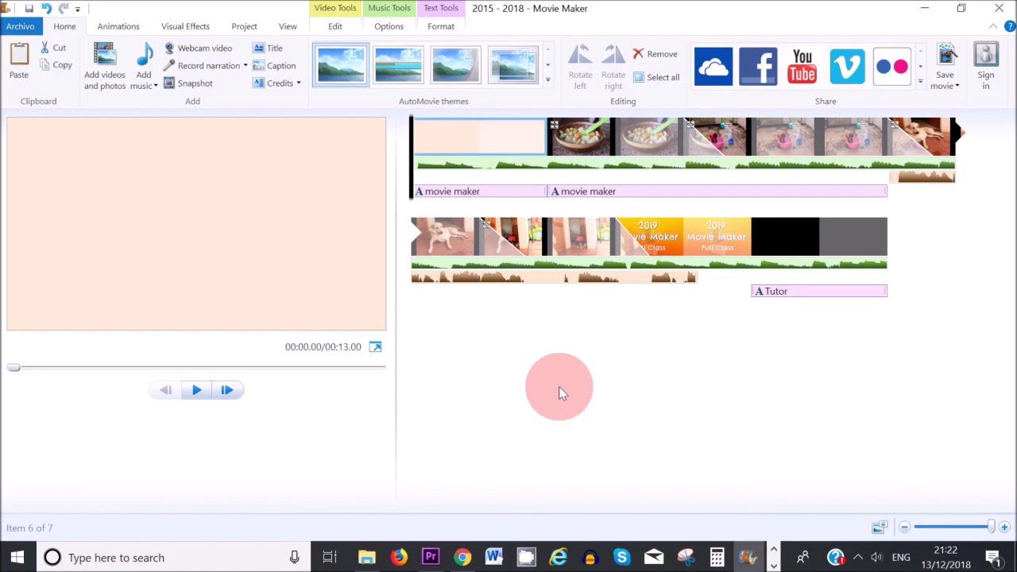
- Open the Save project as dialog to keep an editable copy of the movie project
click(23, 28)
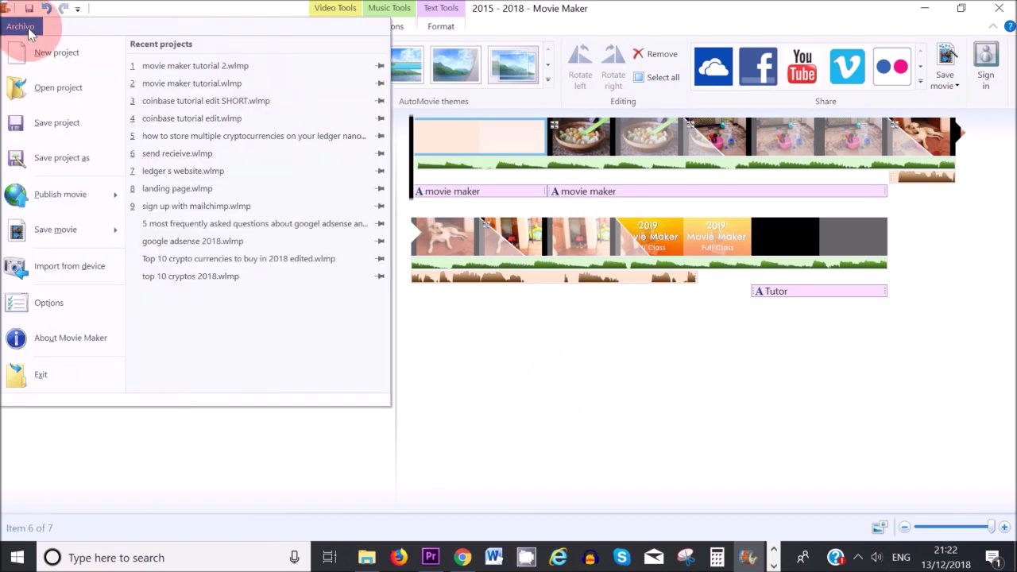
click(67, 158)
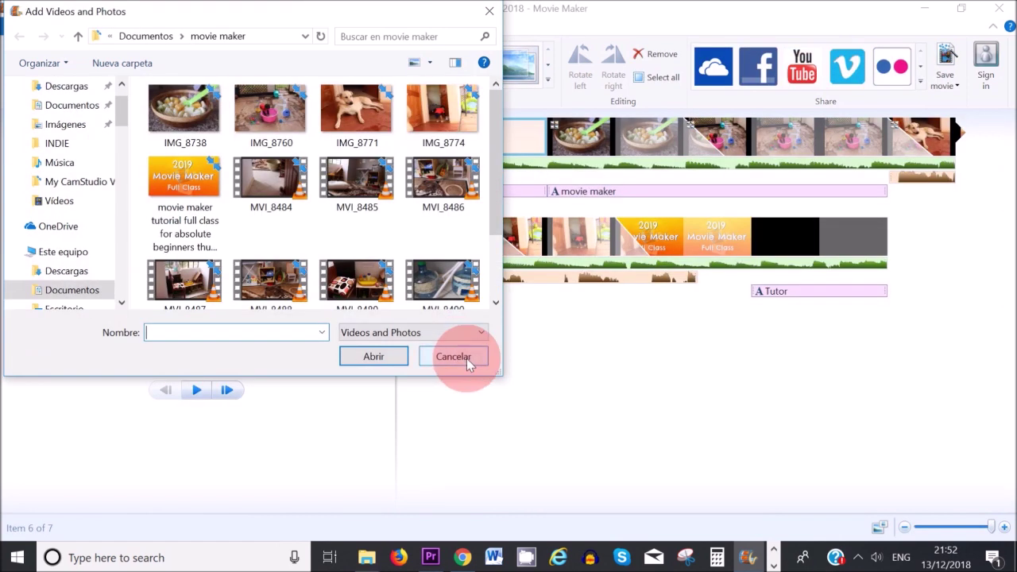
- Cancel adding videos and photos and select the "2019 Movie Maker Full Class" picture in the storyboard
click(466, 359)
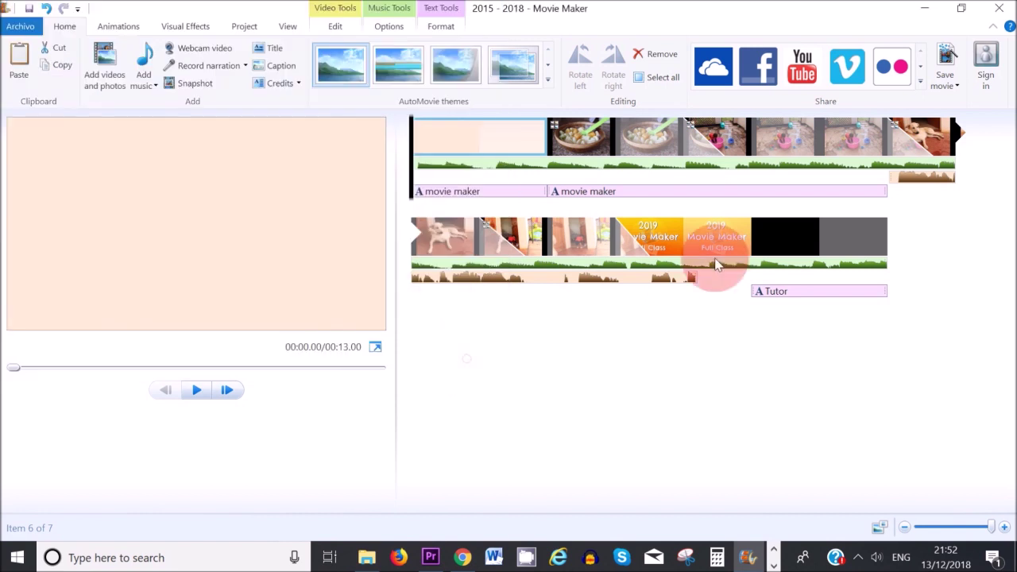
click(715, 265)
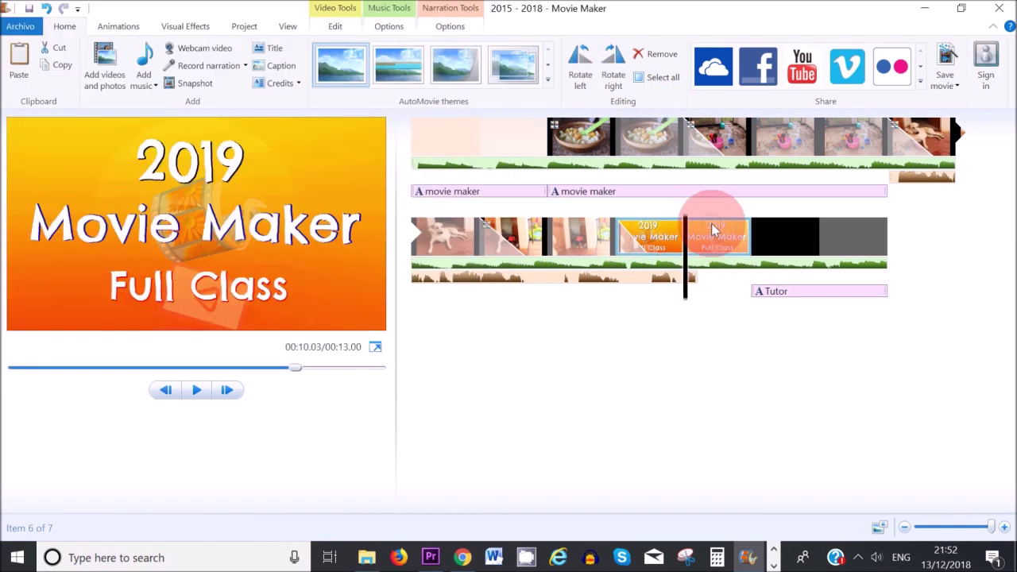